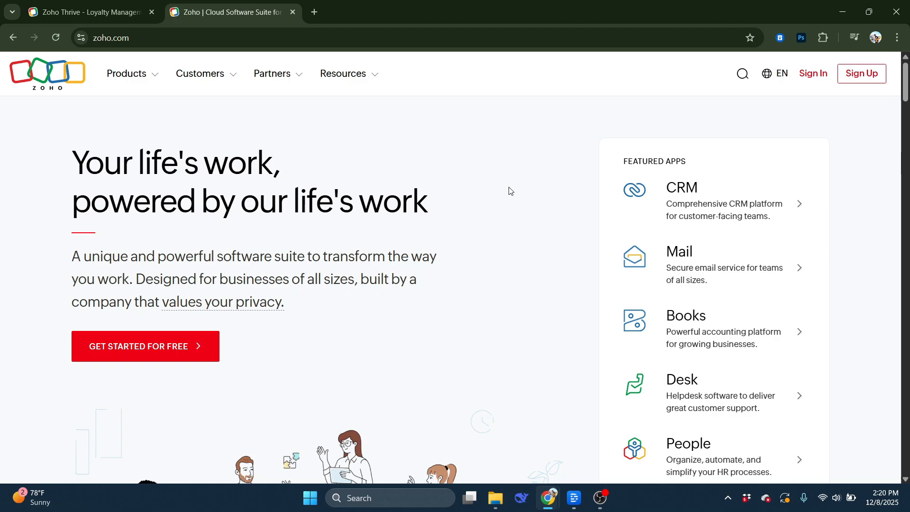
# Sign in to a Zoho account from the zoho.com Sign Up / Sign In link
pyautogui.click(204, 38)
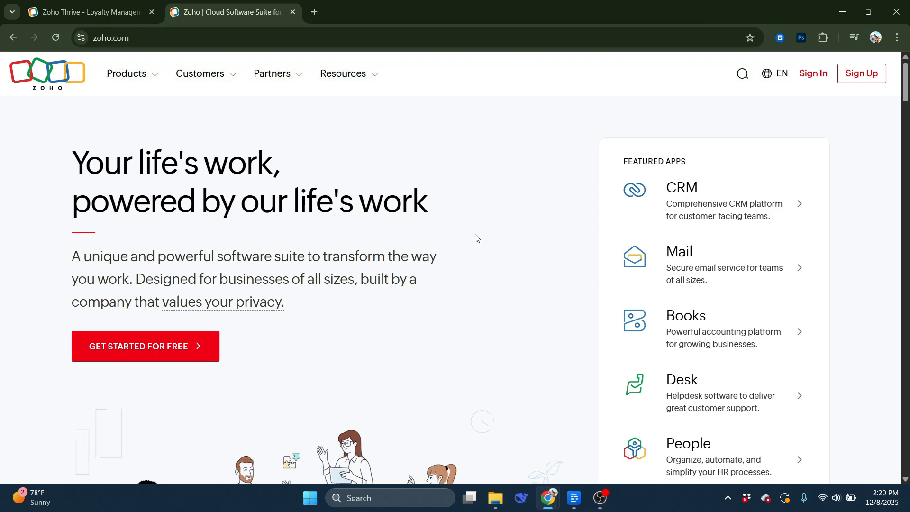
pyautogui.click(869, 79)
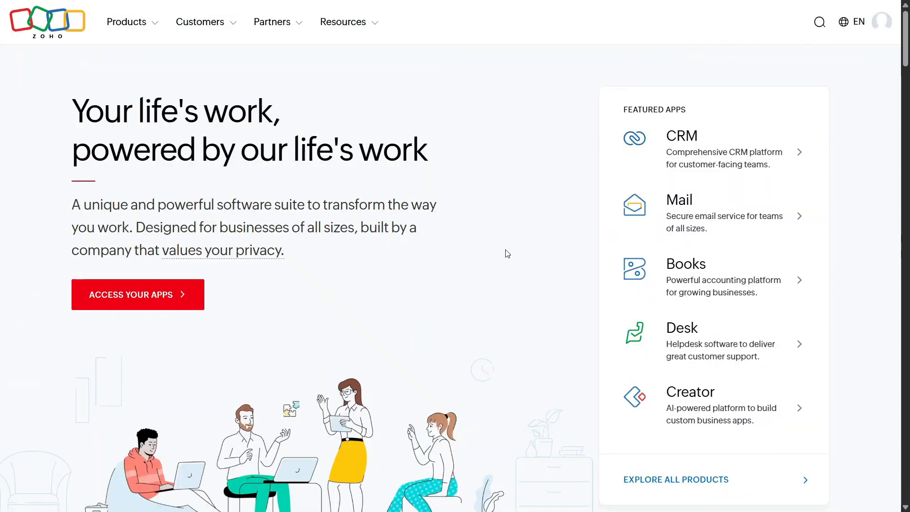
# Search all Zoho apps for 'Thrive' and open the Zoho Thrive product page
pyautogui.click(152, 304)
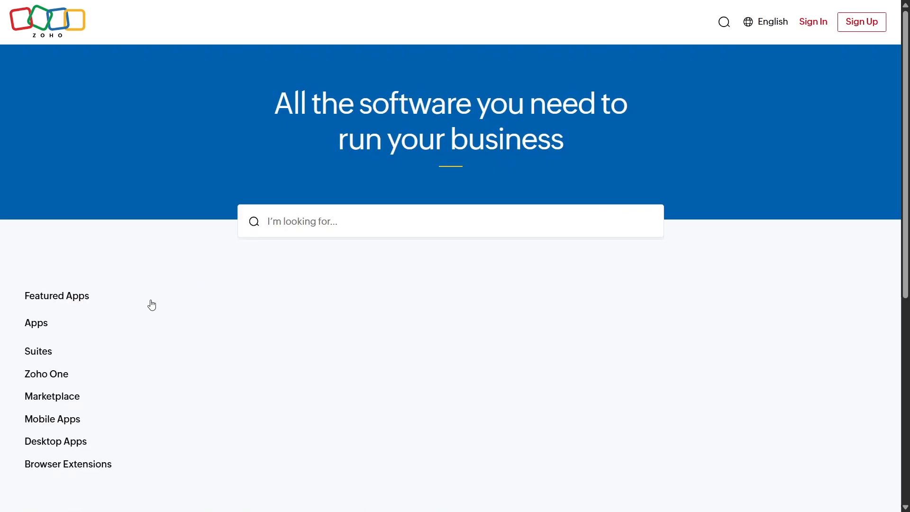
pyautogui.scroll(-10, 275, 335)
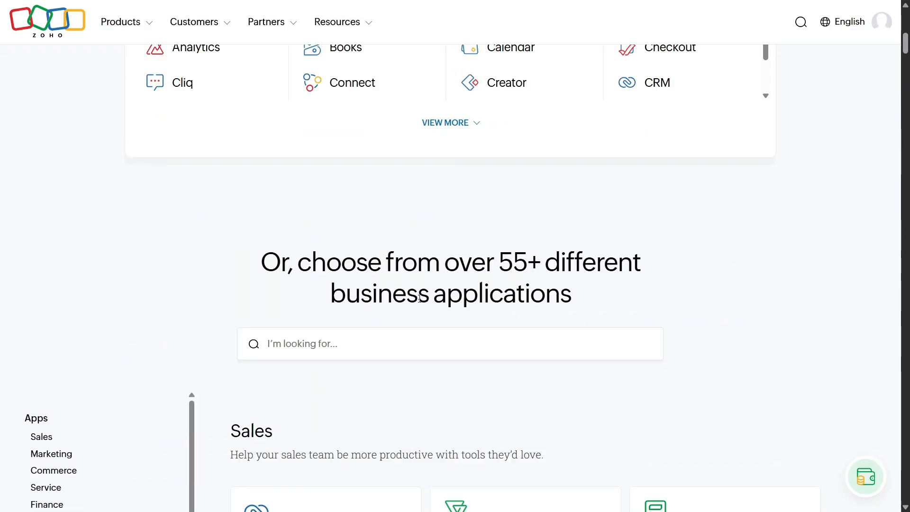
pyautogui.scroll(10, 240, 379)
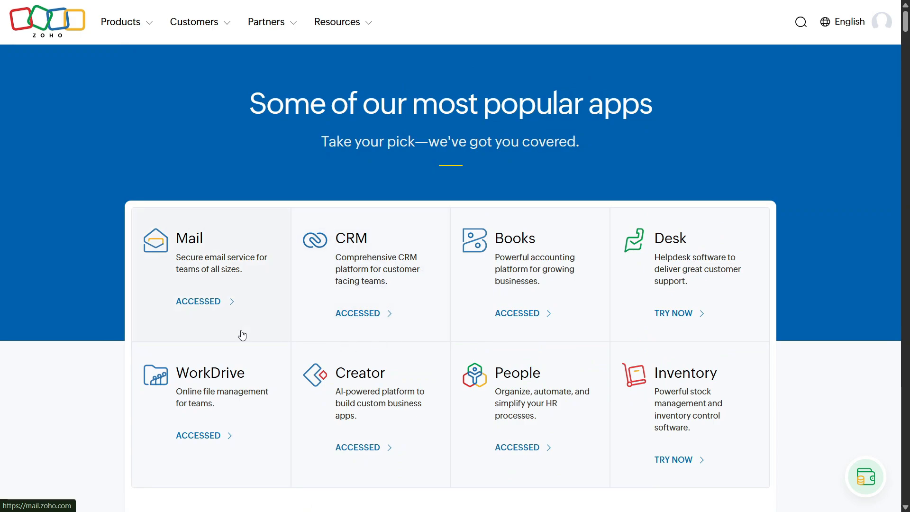
pyautogui.scroll(-10, 242, 336)
pyautogui.scroll(3, 284, 315)
pyautogui.click(329, 283)
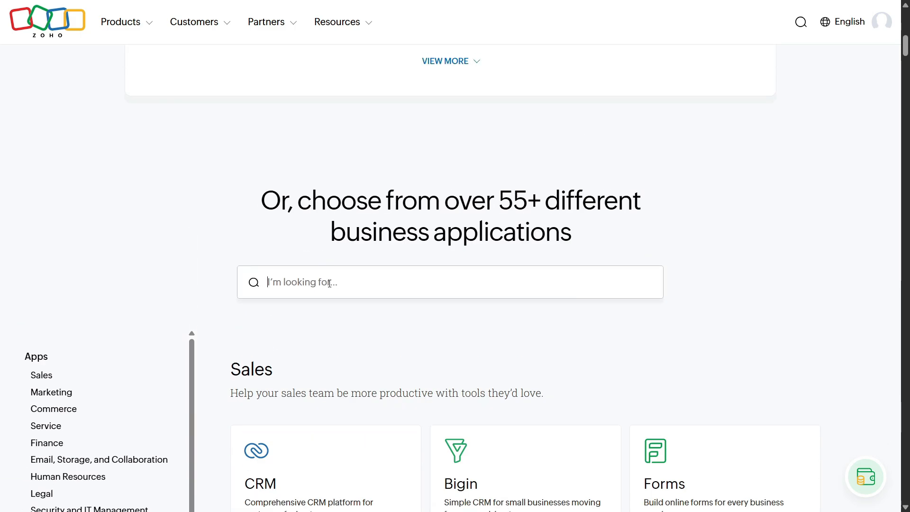
pyautogui.write('Thrive')
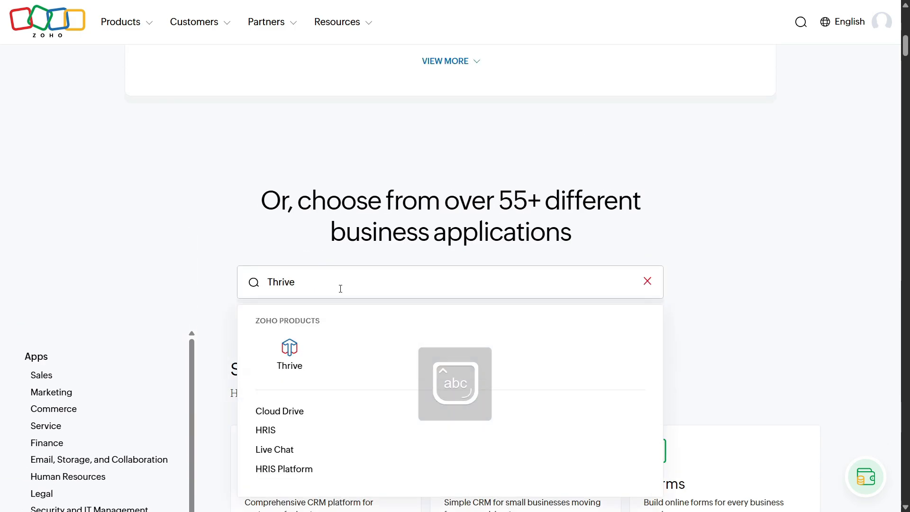
pyautogui.click(292, 353)
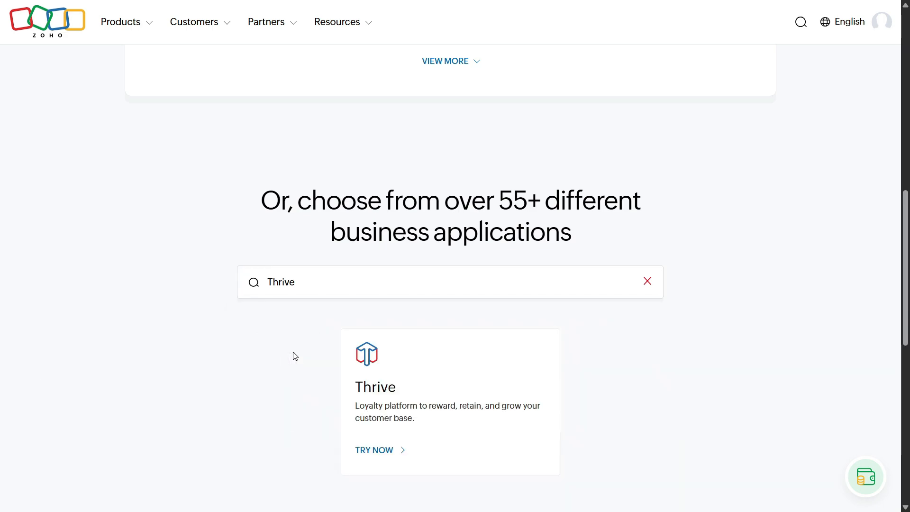
pyautogui.click(386, 448)
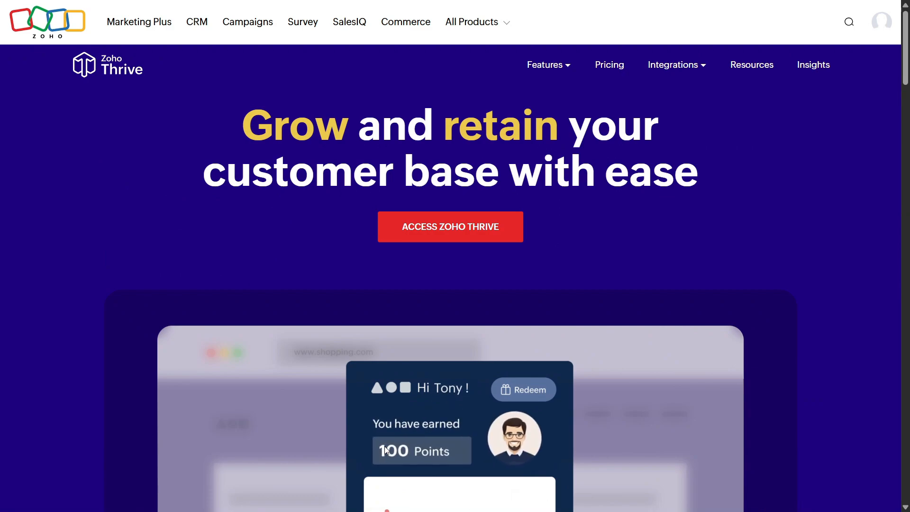
# Create the Thrive organisation 'Professor' with USD - United States Dollars as its currency
pyautogui.click(459, 233)
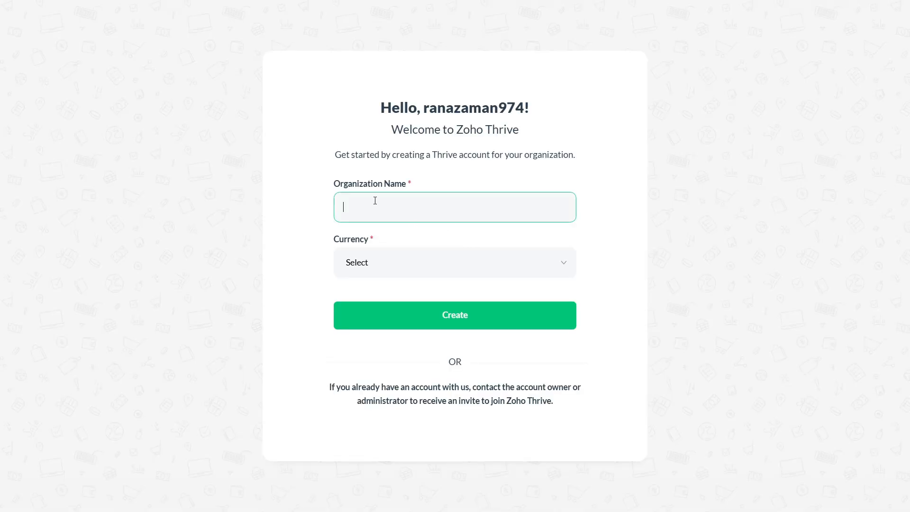
pyautogui.press('capslock')
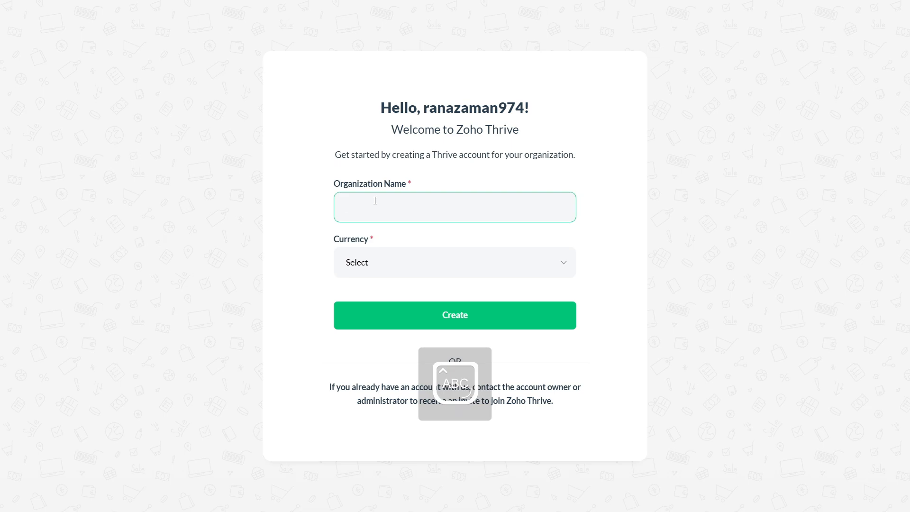
pyautogui.write('P')
pyautogui.press('capslock')
pyautogui.write('rofessor')
pyautogui.click(392, 275)
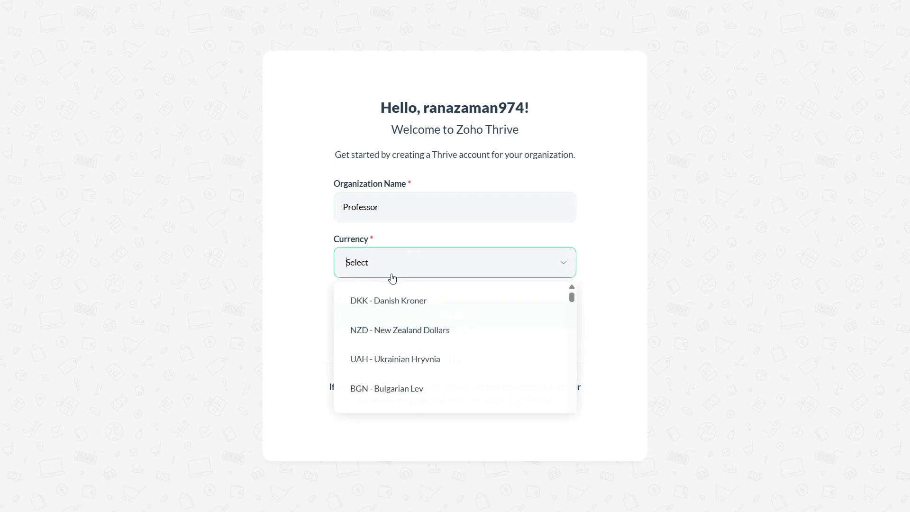
pyautogui.scroll(-1, 396, 295)
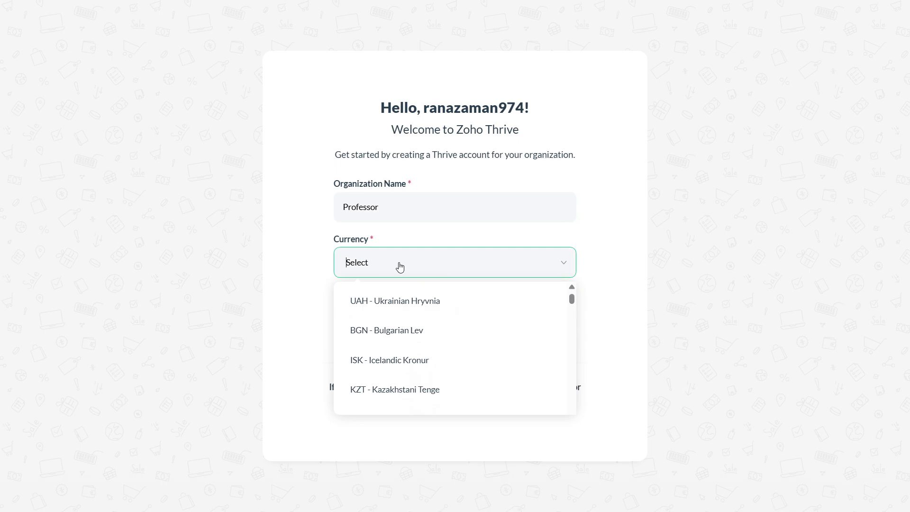
pyautogui.write('usd')
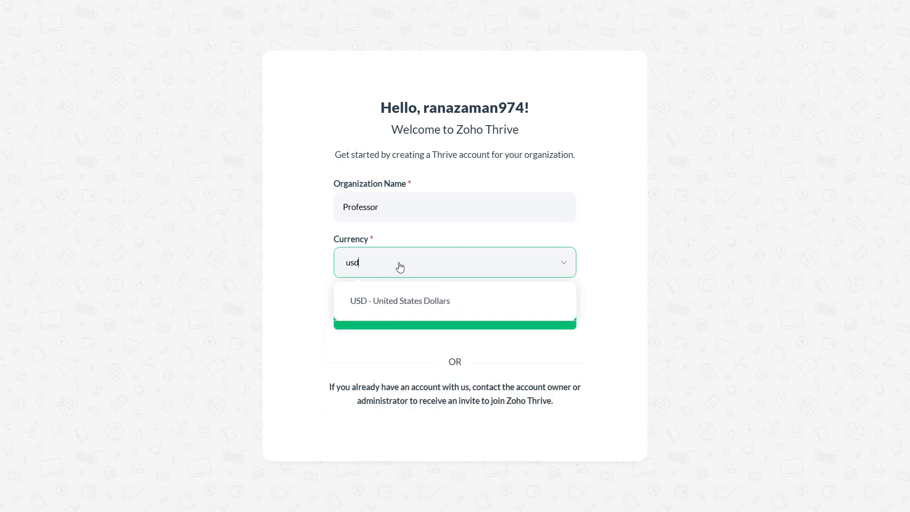
pyautogui.click(394, 297)
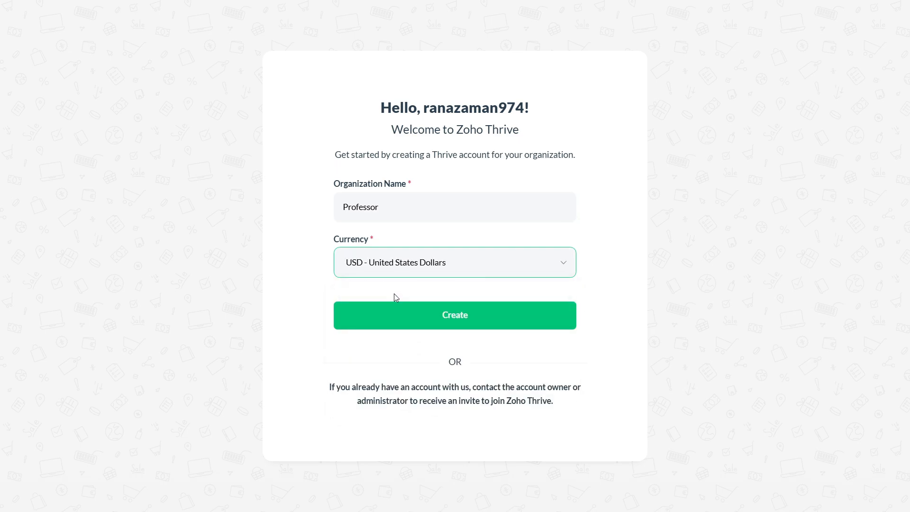
pyautogui.click(468, 314)
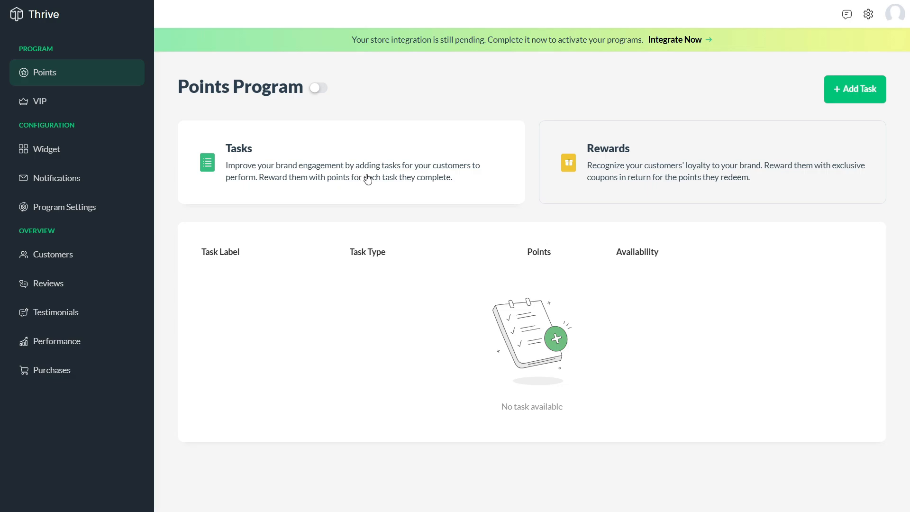
pyautogui.click(316, 90)
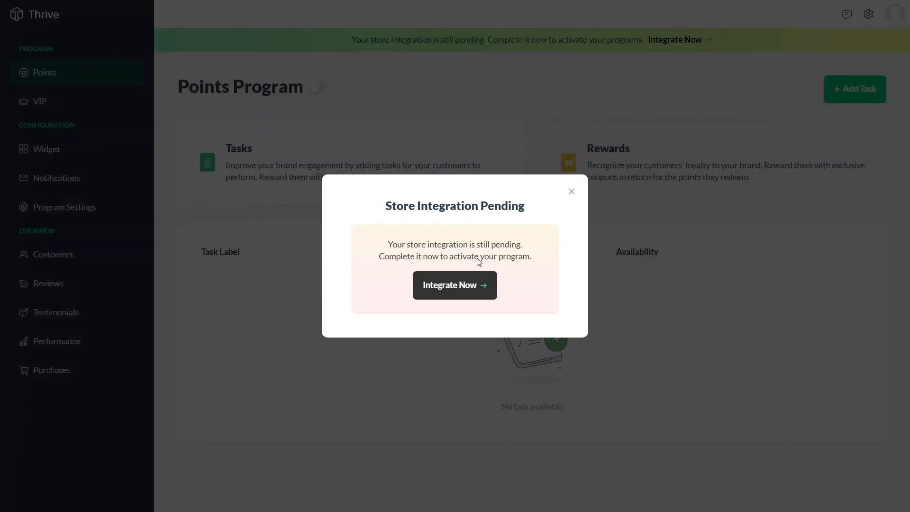
pyautogui.click(465, 293)
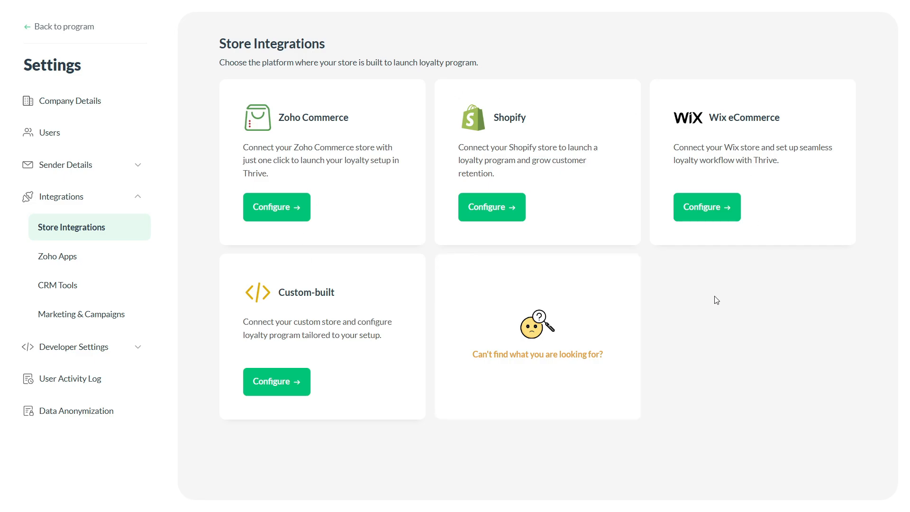
pyautogui.click(491, 204)
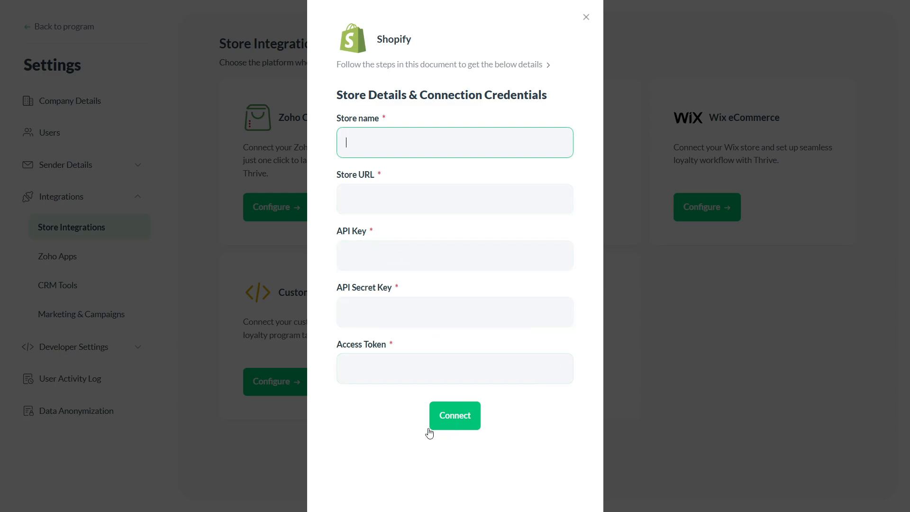
pyautogui.click(506, 231)
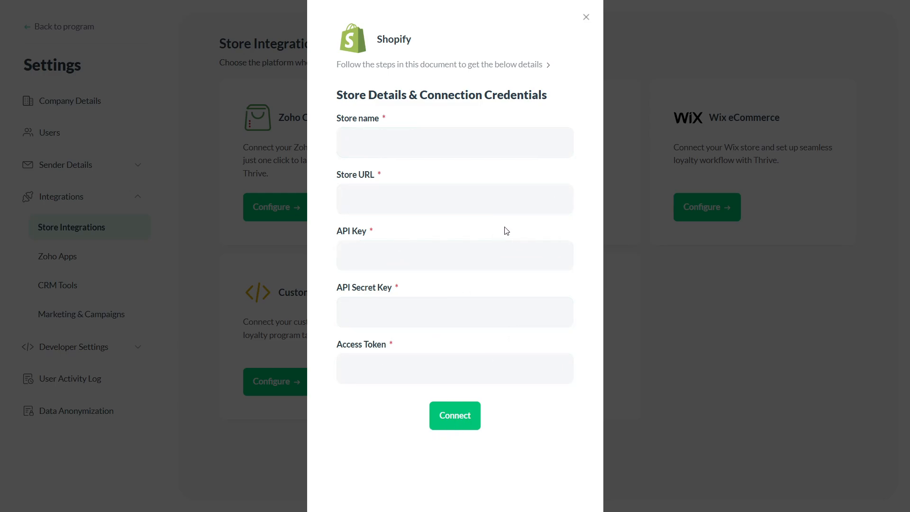
pyautogui.click(586, 17)
pyautogui.click(79, 30)
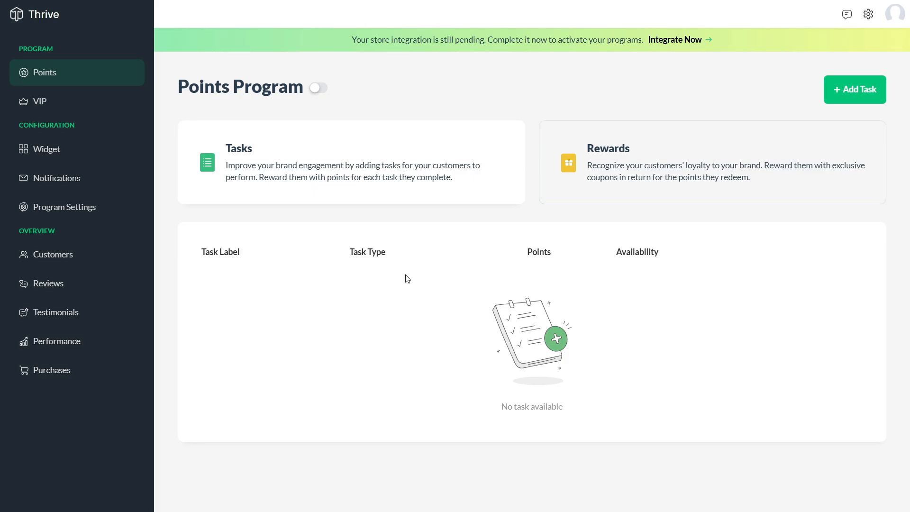
# Start a new Referral Purchase task labelled 'How To Use Zoho Thrive'
pyautogui.click(849, 98)
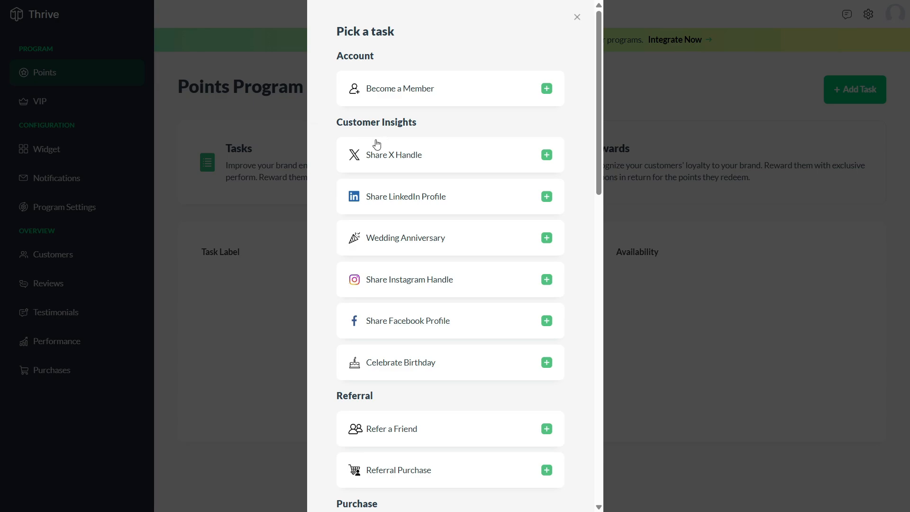
pyautogui.scroll(-4, 379, 151)
pyautogui.doubleClick(390, 217)
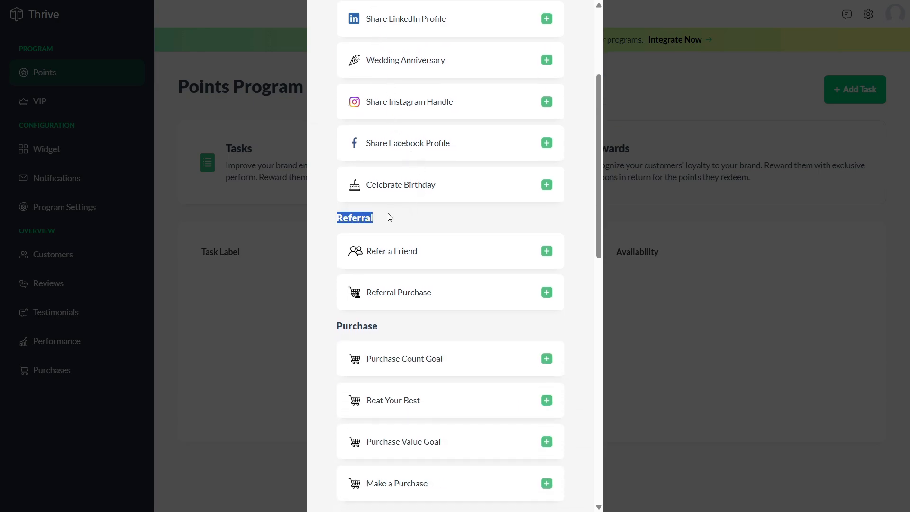
pyautogui.click(417, 217)
pyautogui.scroll(-3, 417, 217)
pyautogui.scroll(-2, 408, 232)
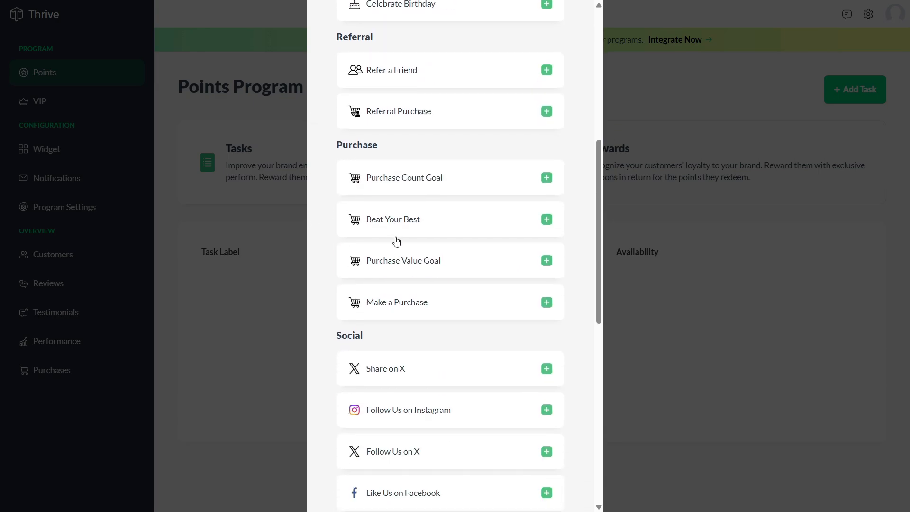
pyautogui.scroll(-10, 396, 242)
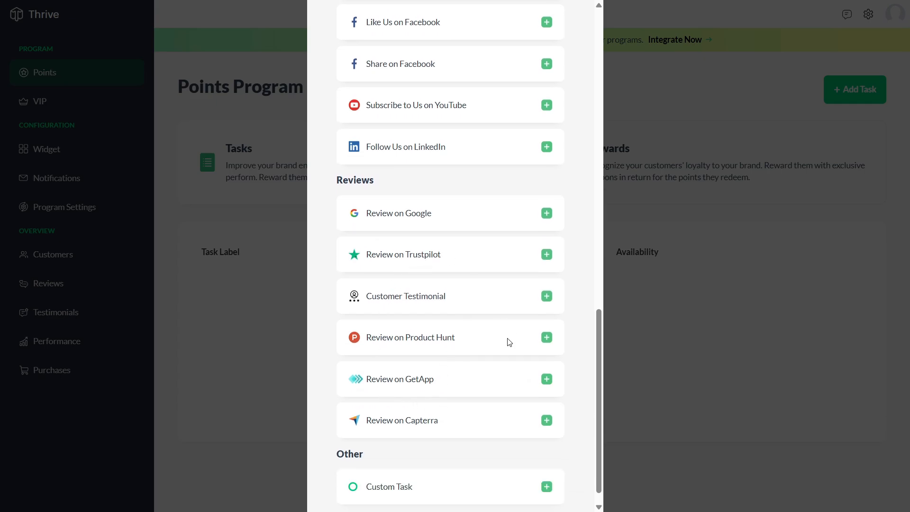
pyautogui.scroll(12, 382, 426)
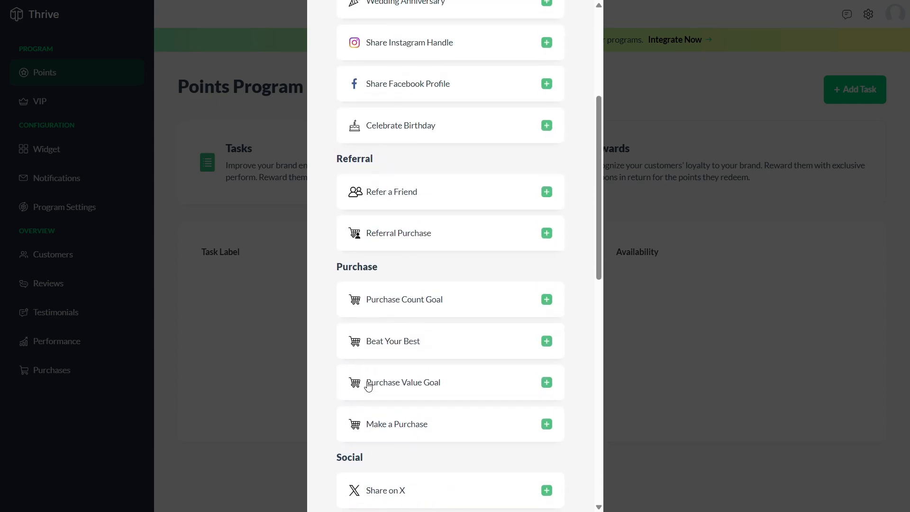
pyautogui.click(423, 236)
pyautogui.moveTo(375, 55); pyautogui.dragTo(276, 67)
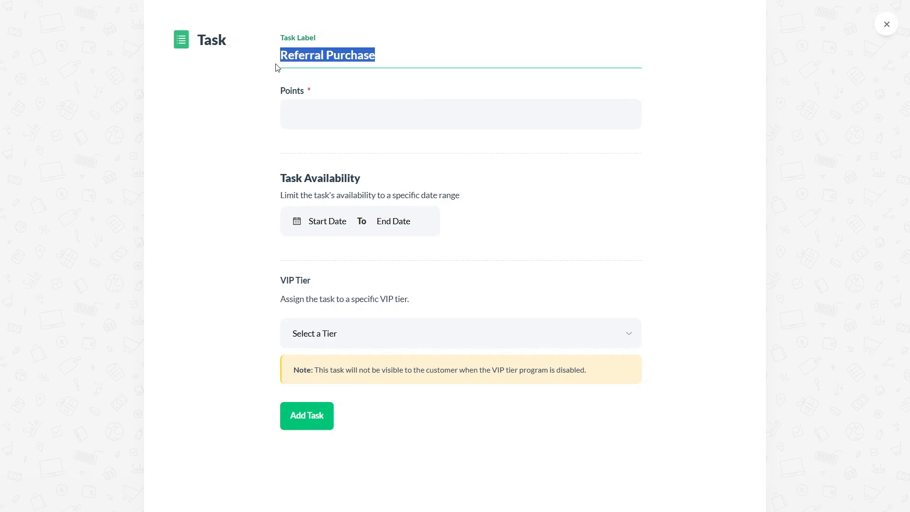
pyautogui.write('How To U')
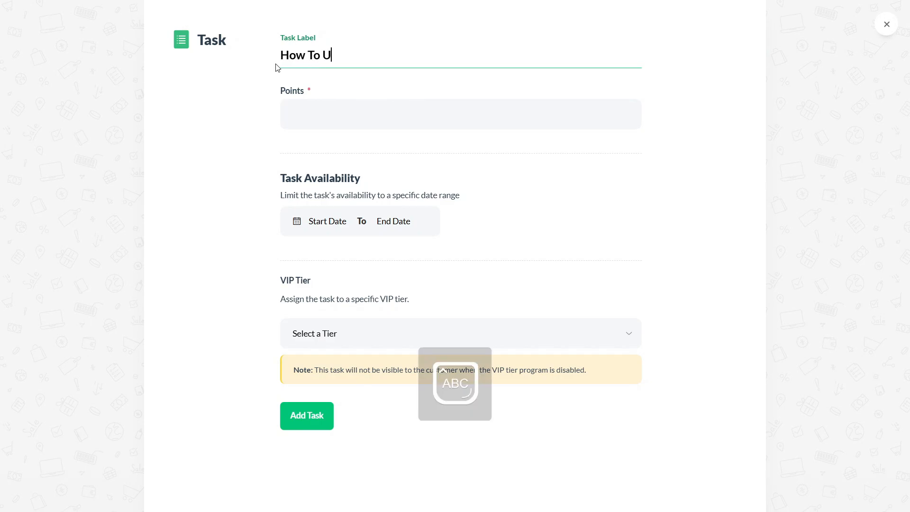
pyautogui.write('se Zoho')
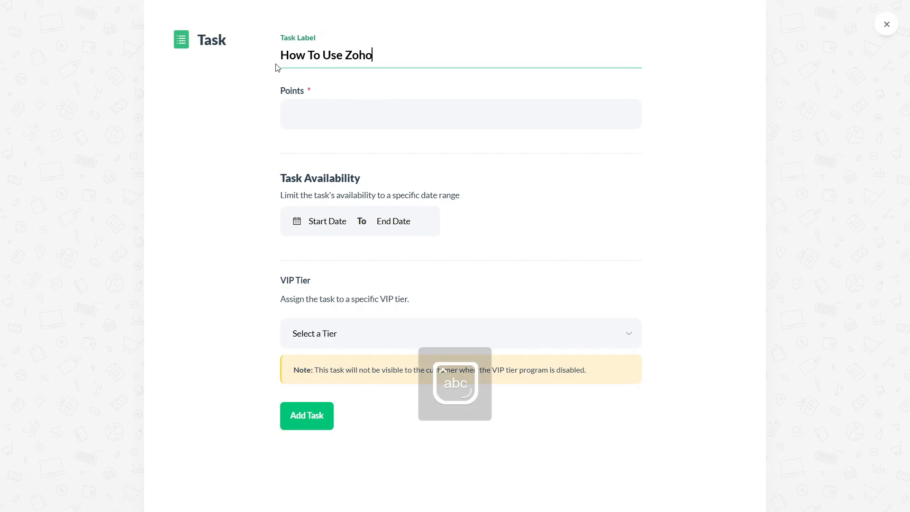
pyautogui.write(' Thrive')
# Give the task 70 points, availability Dec 9 2025 to Jan 15 2026, and Tier I
pyautogui.moveTo(410, 56); pyautogui.dragTo(277, 71)
pyautogui.hotkey('ctrl', 'c')
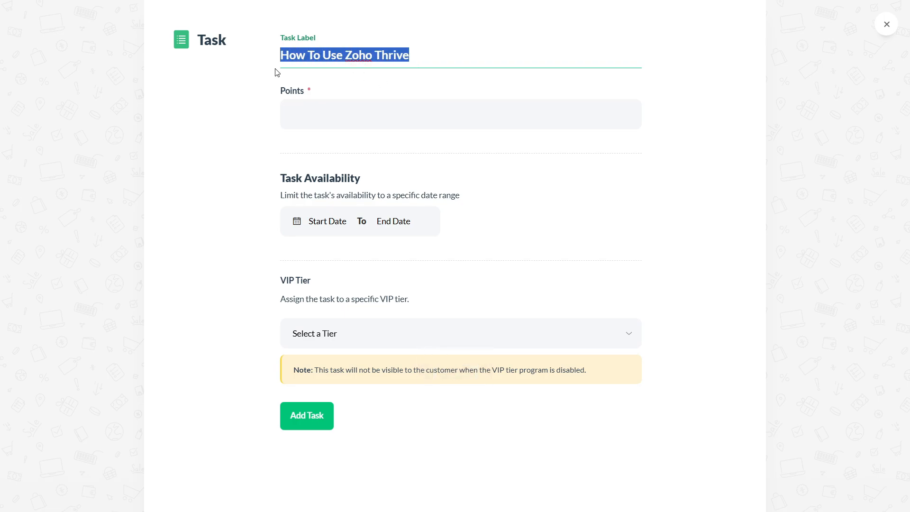
pyautogui.click(361, 129)
pyautogui.write('70')
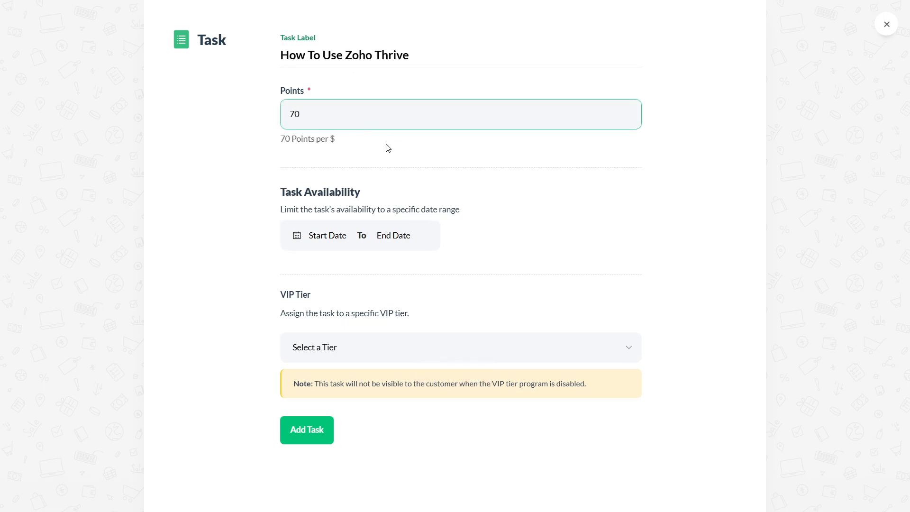
pyautogui.click(335, 235)
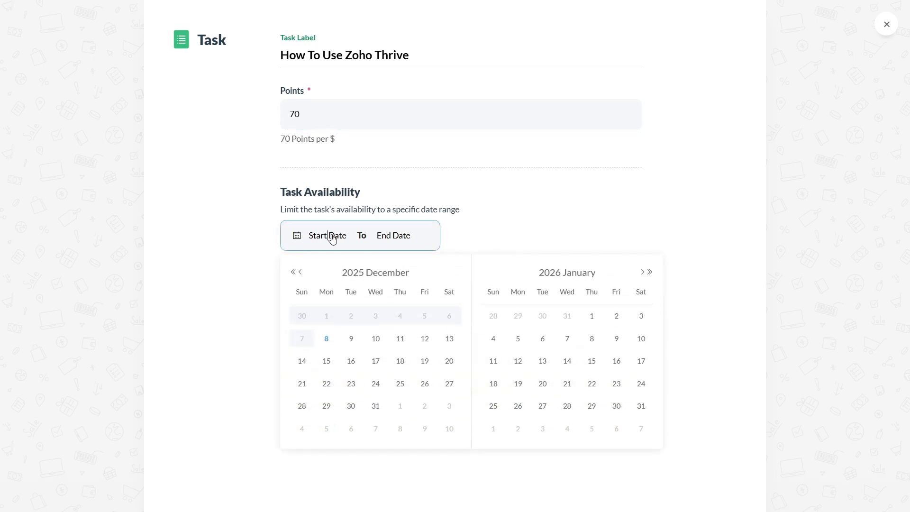
pyautogui.click(350, 341)
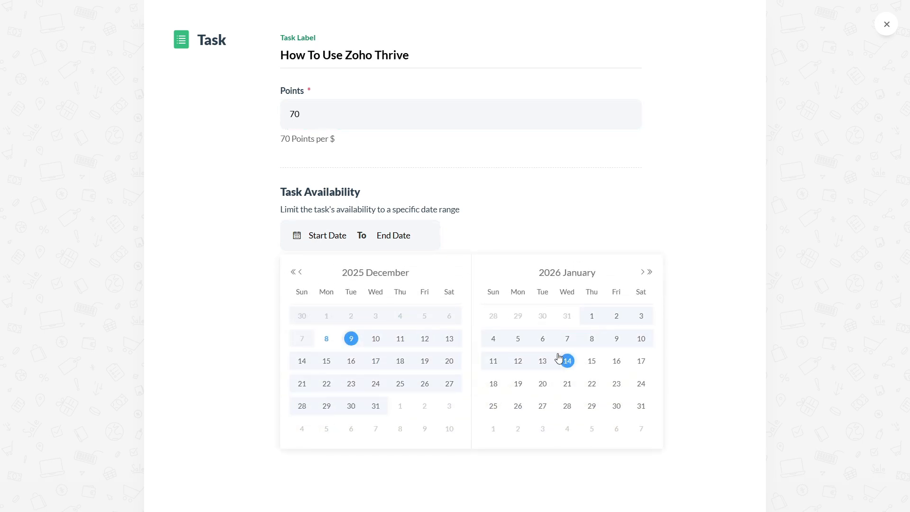
pyautogui.click(594, 366)
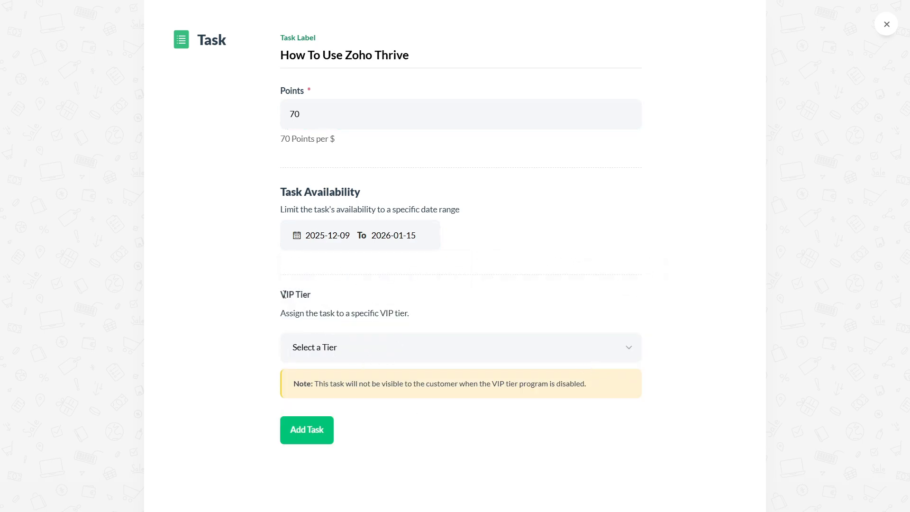
pyautogui.click(345, 348)
pyautogui.click(307, 385)
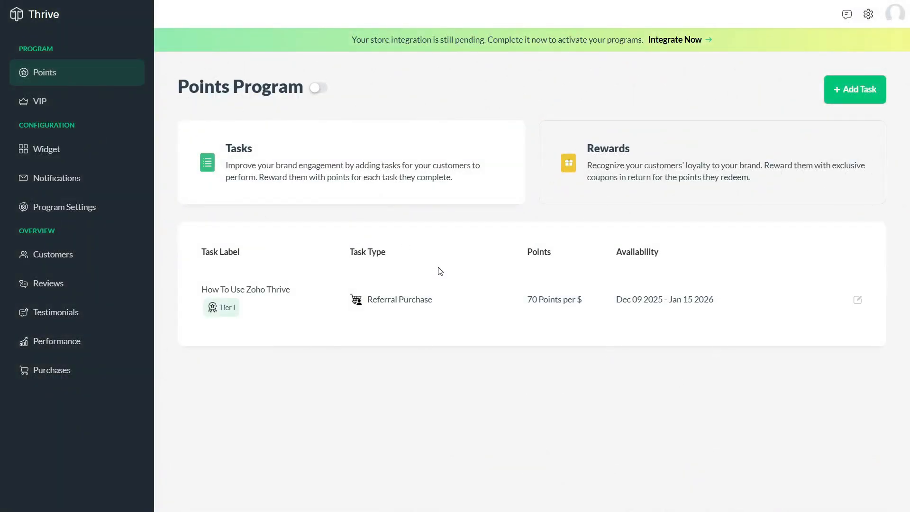
# Show the Rewards list and start a custom reward labelled 'How To Use Zoho Thrive'
pyautogui.click(636, 170)
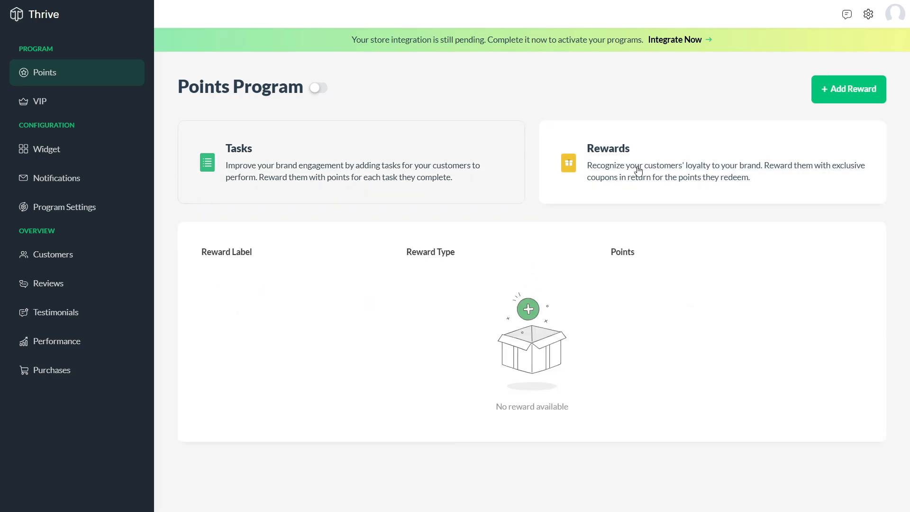
pyautogui.click(847, 91)
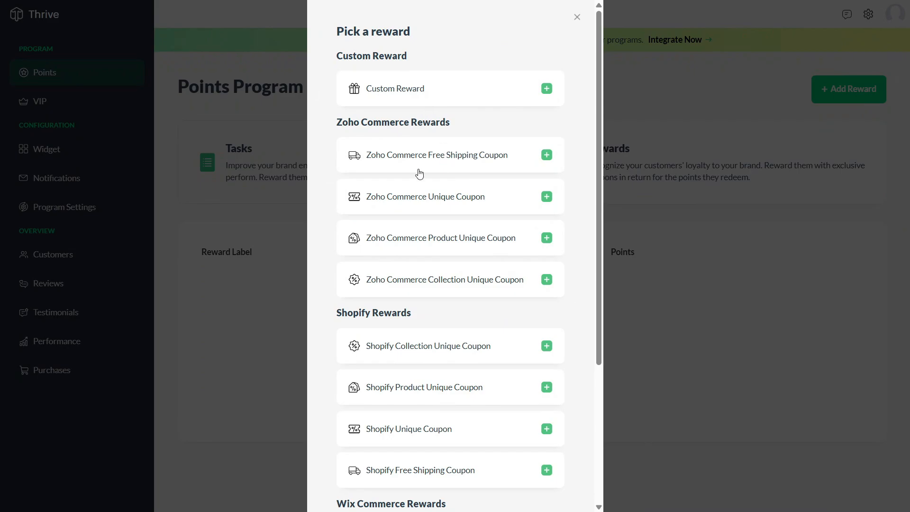
pyautogui.scroll(-5, 428, 258)
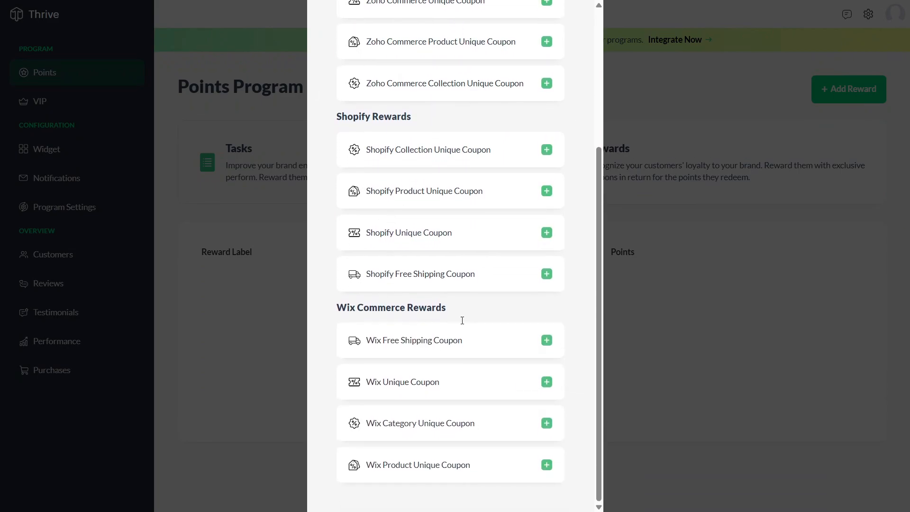
pyautogui.scroll(5, 407, 465)
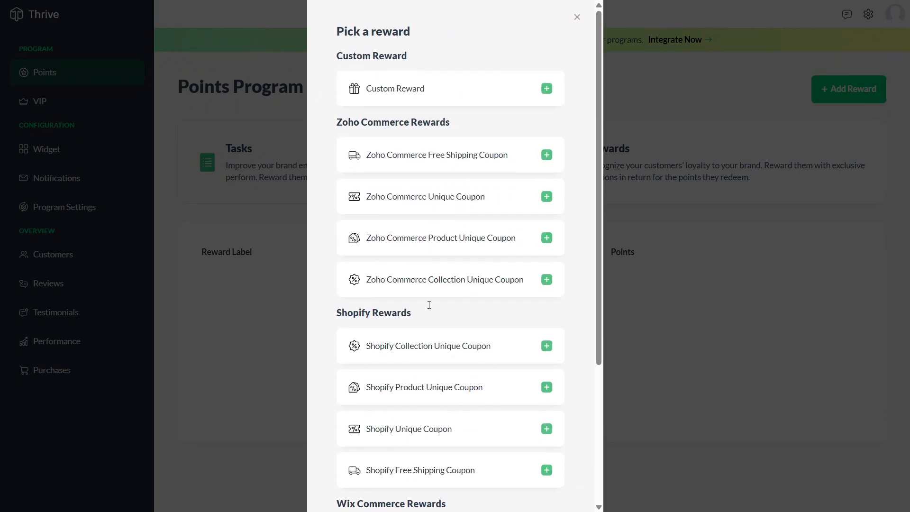
pyautogui.click(480, 95)
pyautogui.click(447, 123)
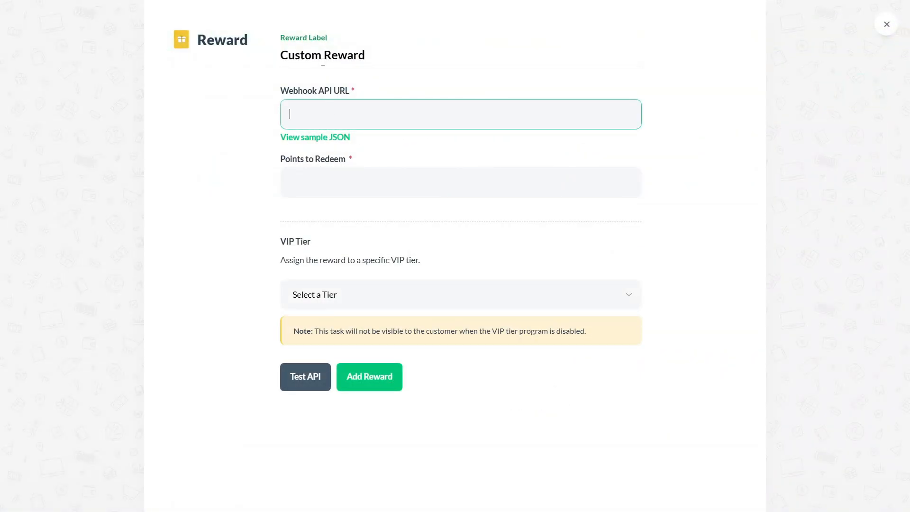
pyautogui.moveTo(365, 56); pyautogui.dragTo(269, 63)
pyautogui.hotkey('ctrl', 'v')
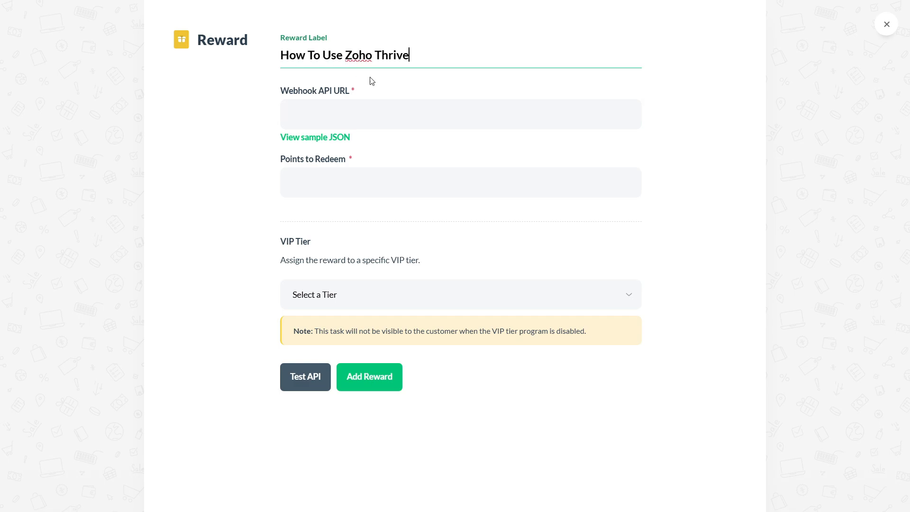
# Enter webhook URL 'Js', 70 points and Tier I; saving fails with an invalid URL error
pyautogui.click(359, 120)
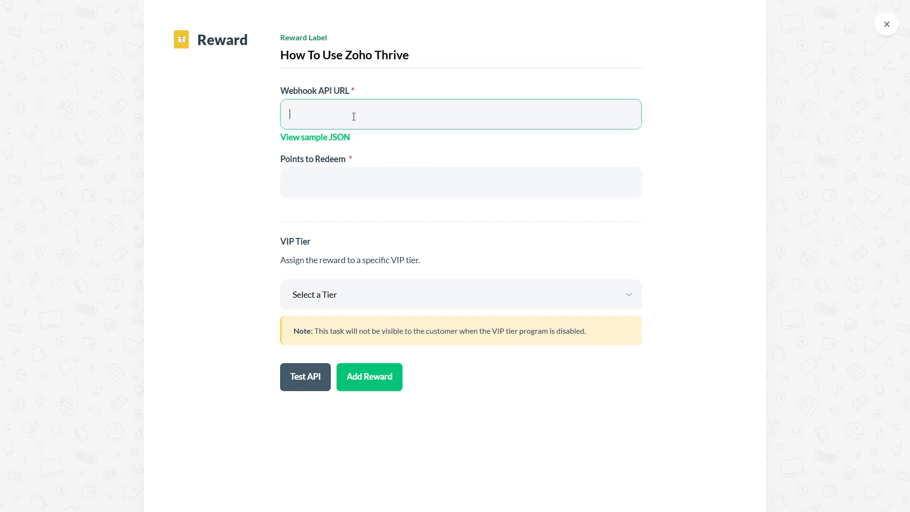
pyautogui.write('Json')
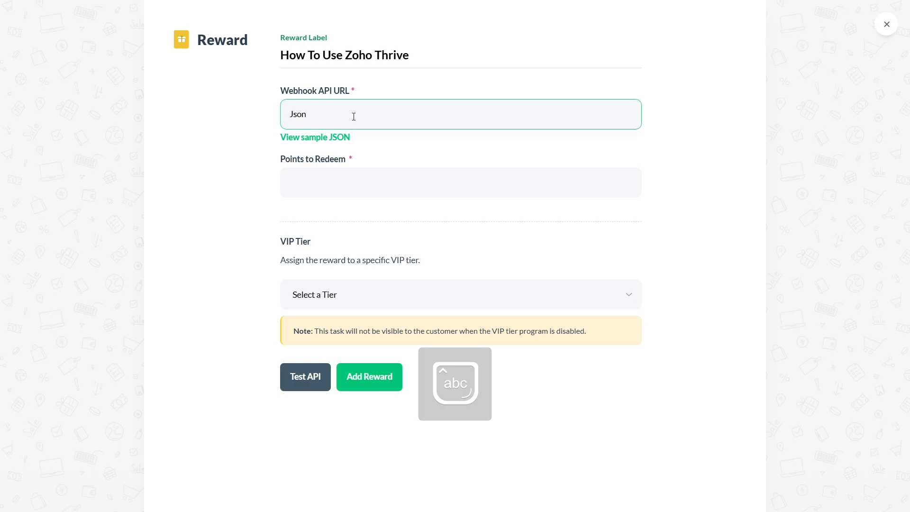
pyautogui.click(351, 175)
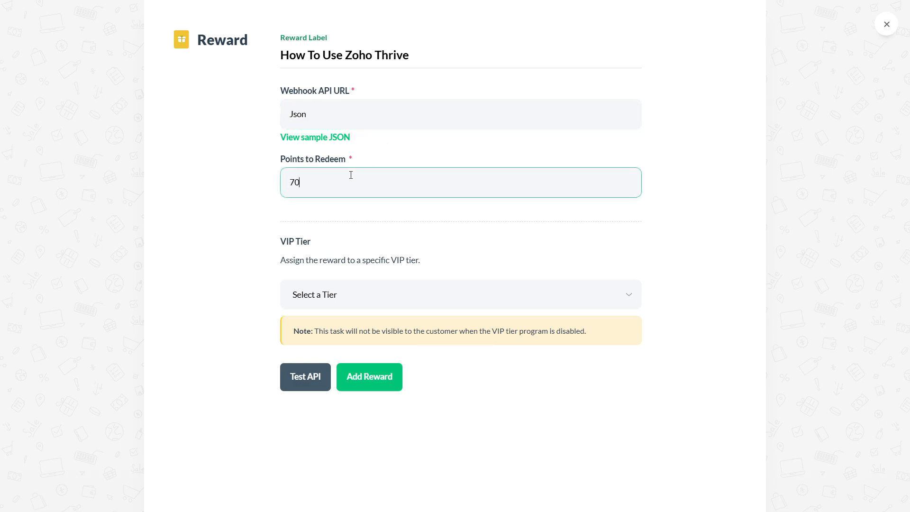
pyautogui.click(430, 217)
pyautogui.click(396, 302)
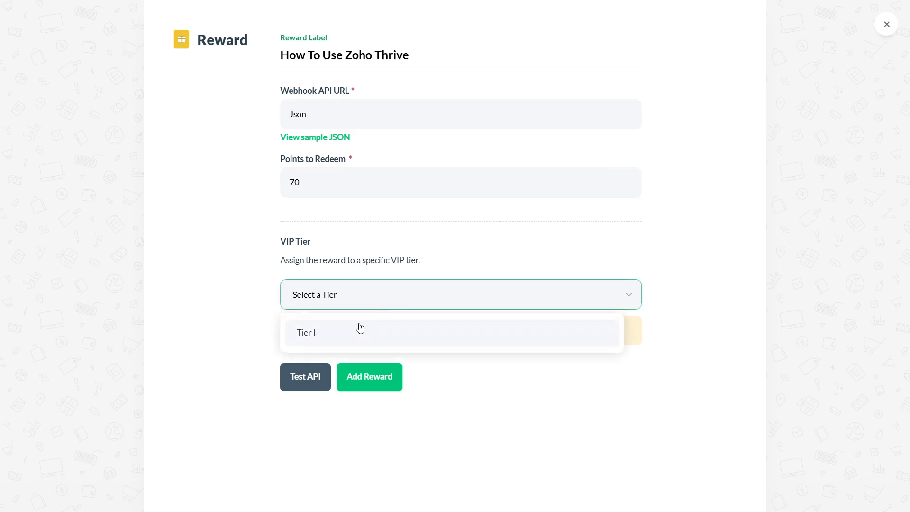
pyautogui.click(358, 329)
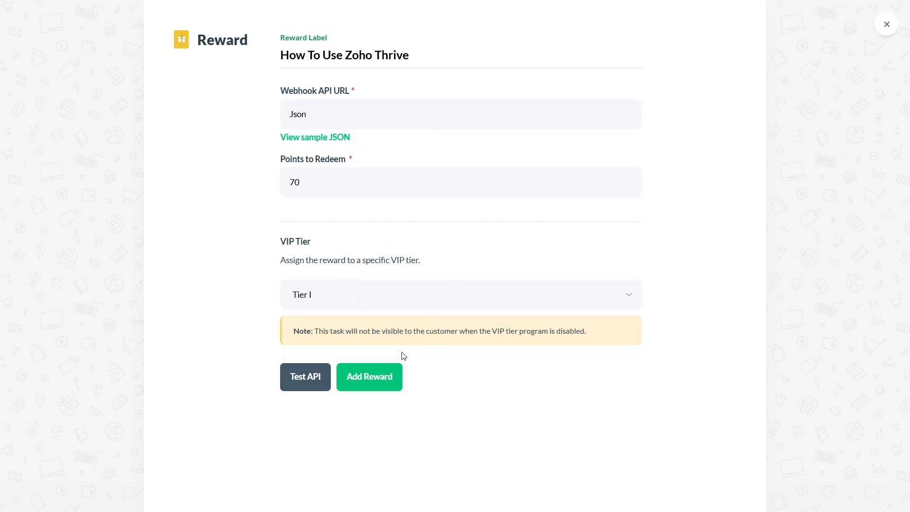
pyautogui.click(375, 376)
pyautogui.moveTo(286, 139); pyautogui.dragTo(398, 142)
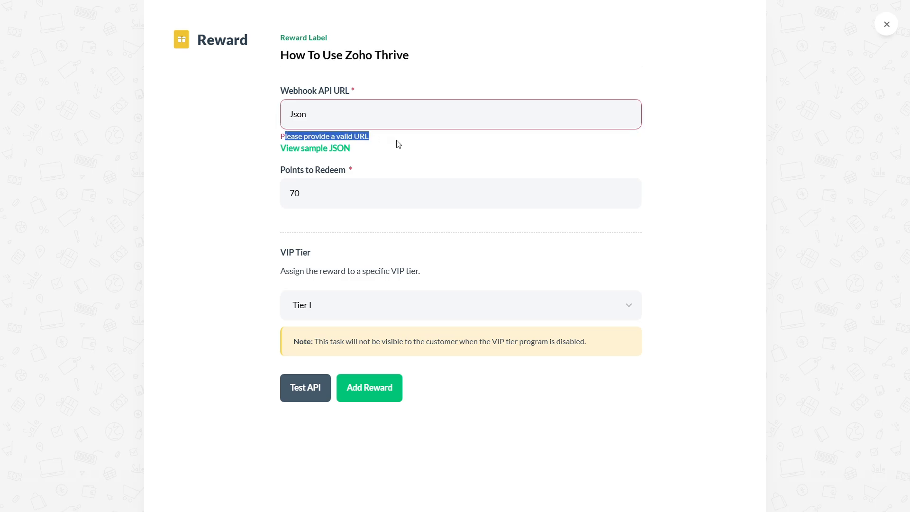
pyautogui.click(401, 144)
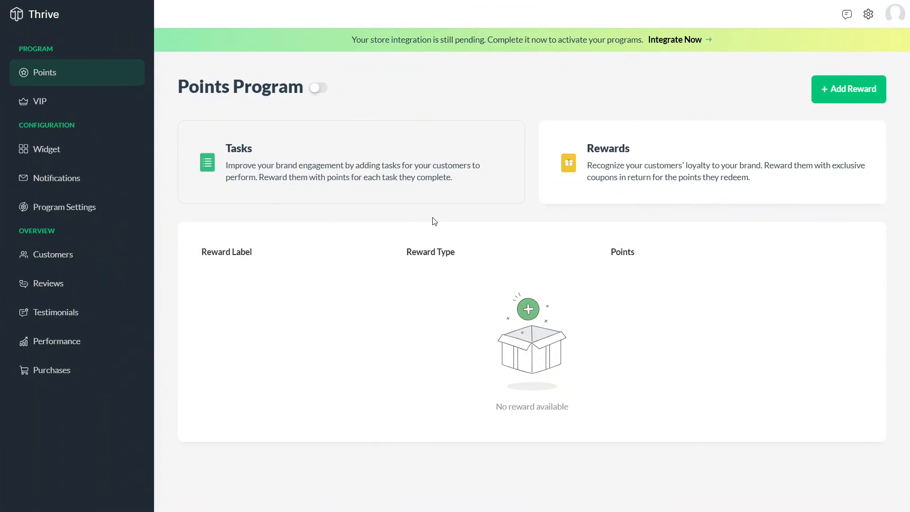
# Create VIP tier 'How To Use Zoho Thrive' requiring 70 points, with the same text as benefit
pyautogui.click(46, 103)
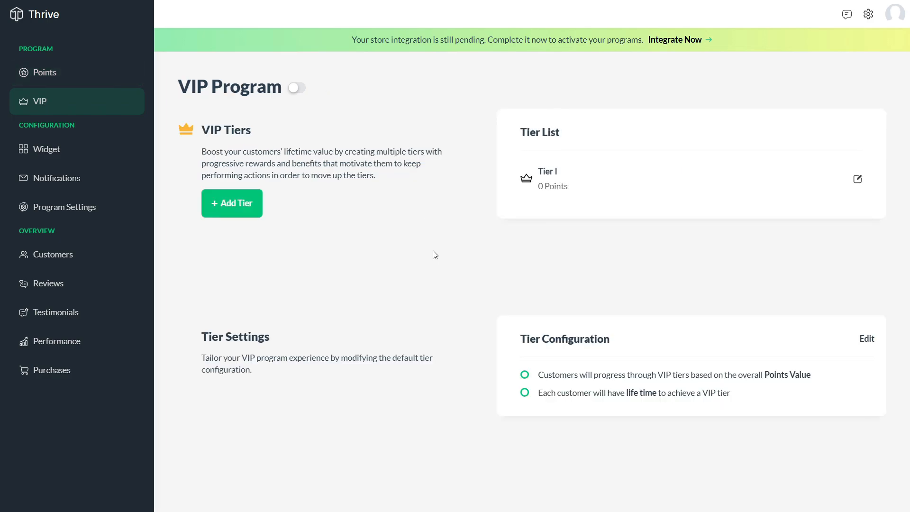
pyautogui.click(242, 211)
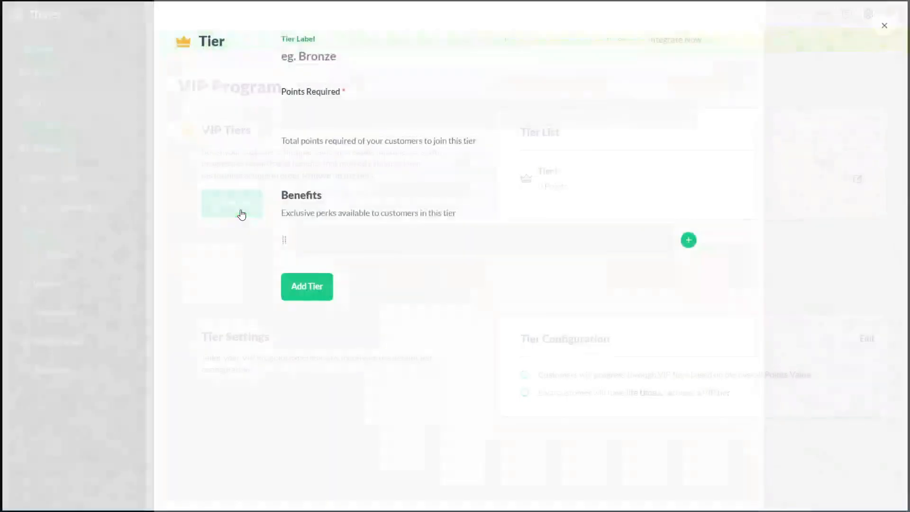
pyautogui.click(351, 55)
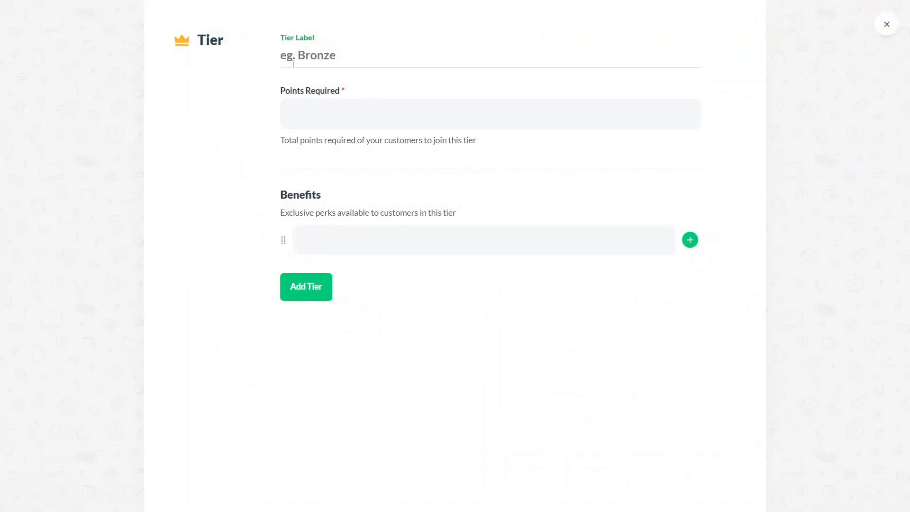
pyautogui.write('How To Use Zoho Thrive')
pyautogui.click(359, 112)
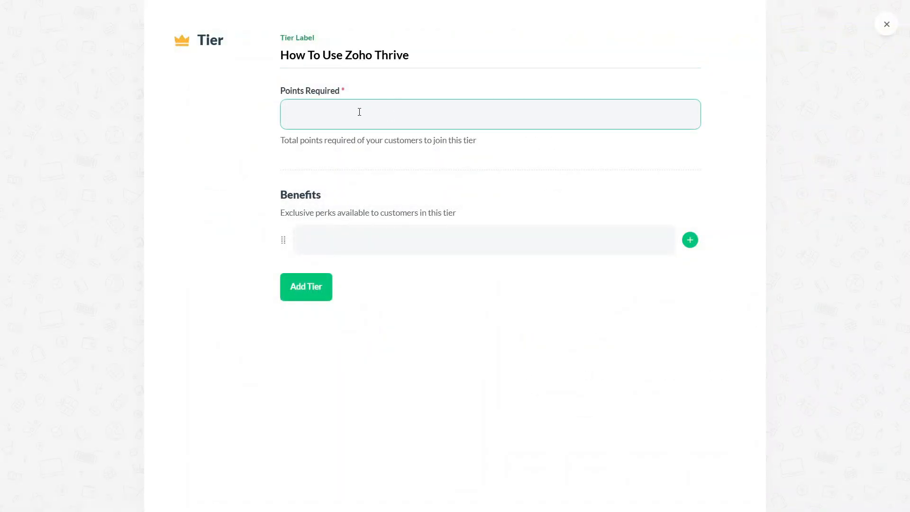
pyautogui.click(345, 236)
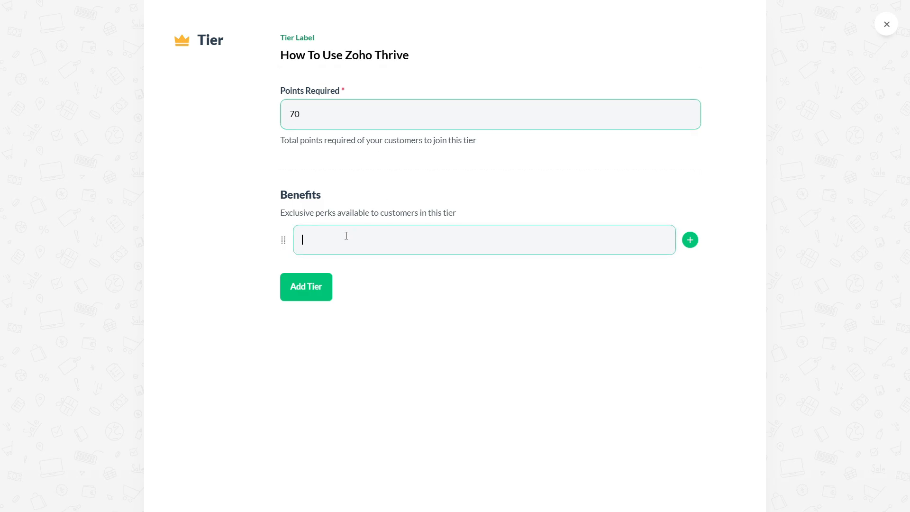
pyautogui.write('How To Use Zoho Thrive')
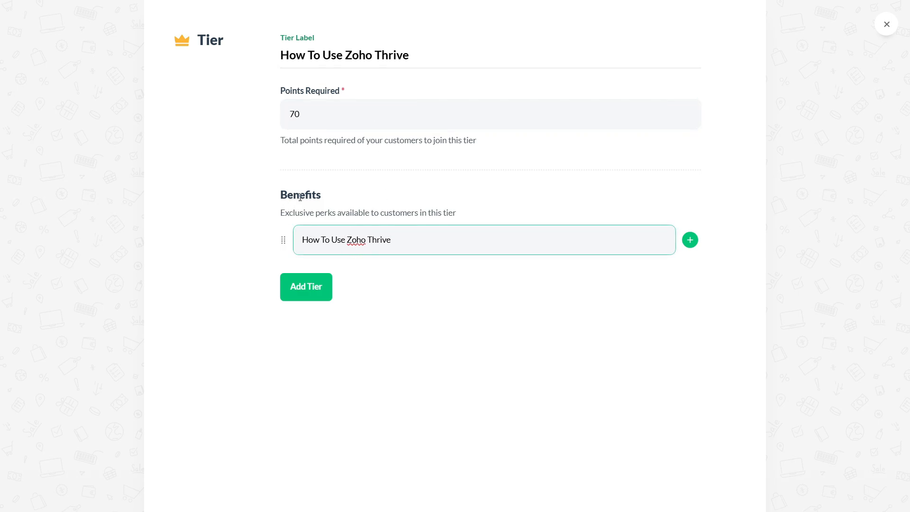
pyautogui.click(280, 199)
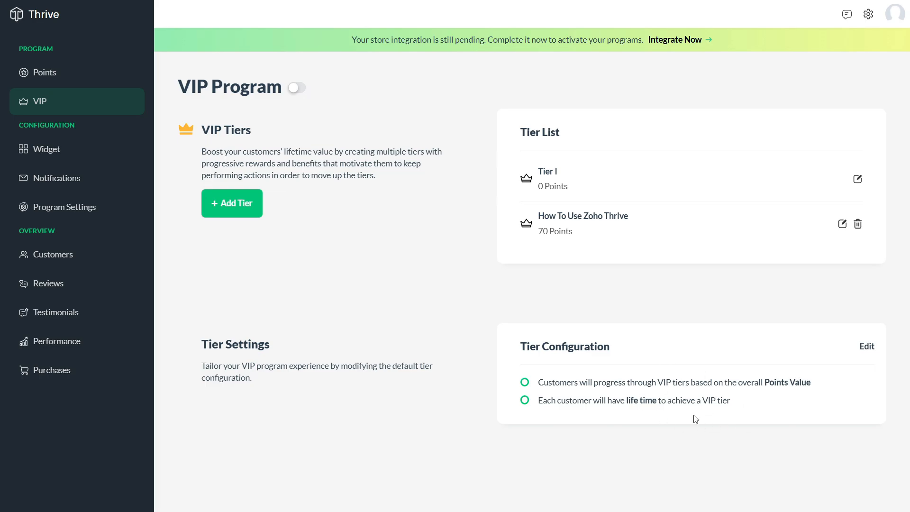
# Try enabling the VIP program, dismiss the store integration warning, and go to the Widget page
pyautogui.click(295, 88)
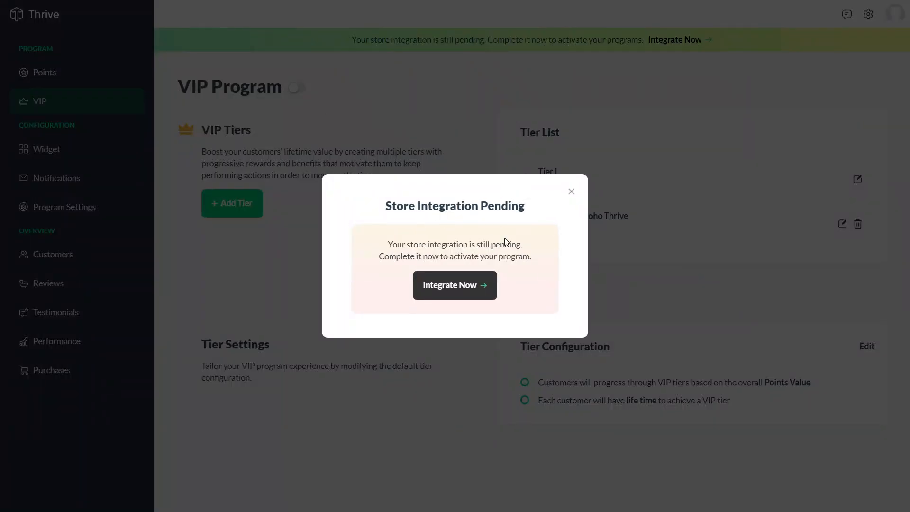
pyautogui.click(571, 187)
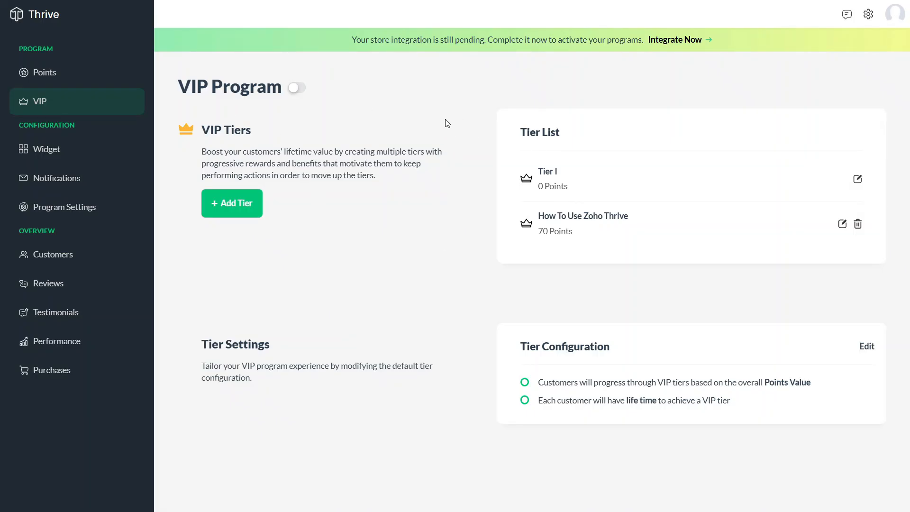
pyautogui.click(37, 150)
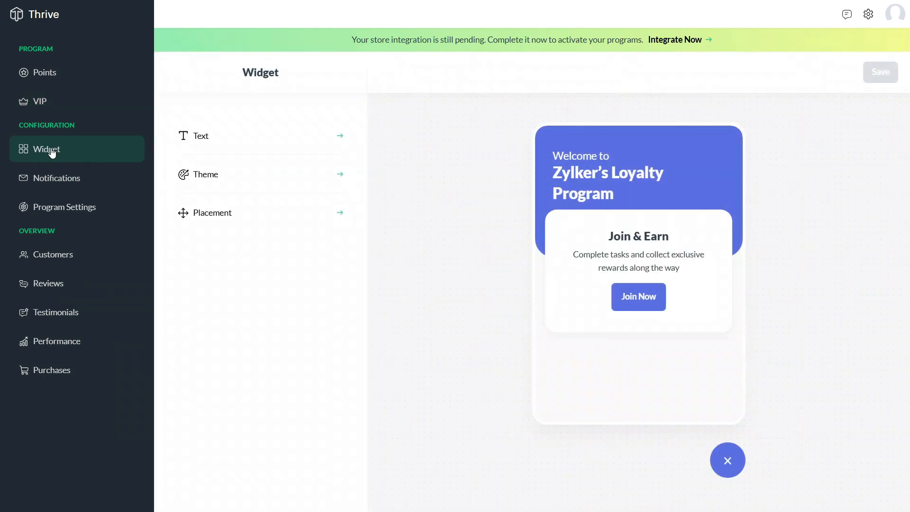
# Set the widget program name to 'How To Use Zoho Thrive' and form heading to 'Tutobot'
pyautogui.click(273, 136)
pyautogui.click(298, 146)
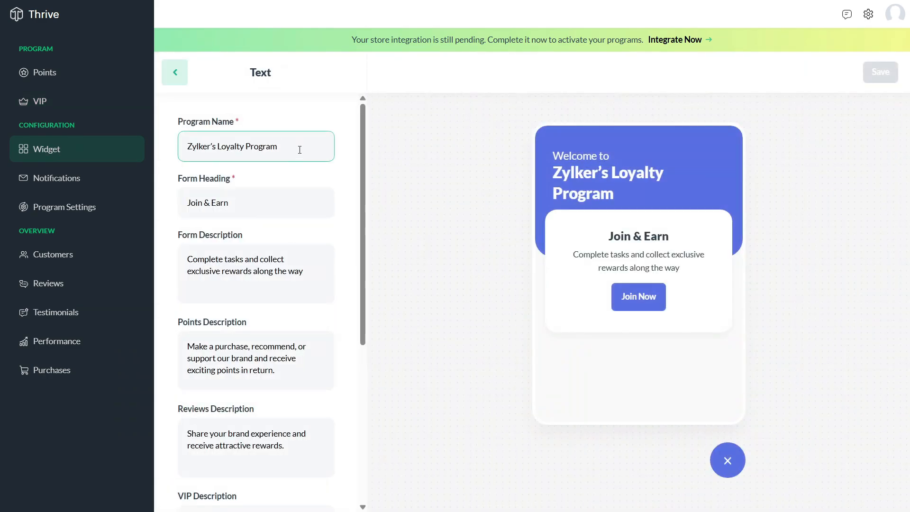
pyautogui.hotkey('ctrl', 'shift', 'Left')
pyautogui.hotkey('ctrl', 'shift', 'Left')
pyautogui.hotkey('ctrl', 'shift', 'Left')
pyautogui.write('How To Use Zoho Thrive')
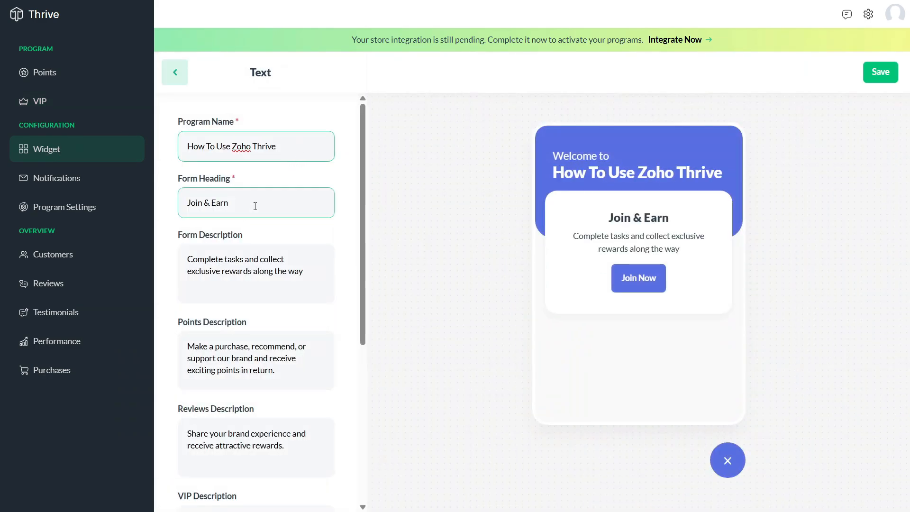
pyautogui.click(240, 202)
pyautogui.moveTo(239, 203); pyautogui.dragTo(188, 203)
pyautogui.write('Tutobot')
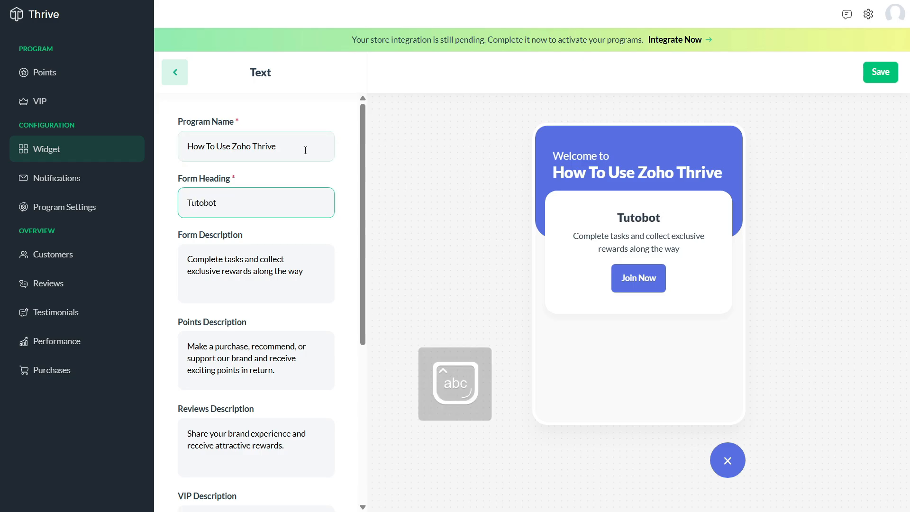
# Replace the form description with 'How To Use Zoho Thrive' and save the widget text
pyautogui.click(291, 261)
pyautogui.hotkey('ctrl', 'a')
pyautogui.write('How To Use Zoho Thrive')
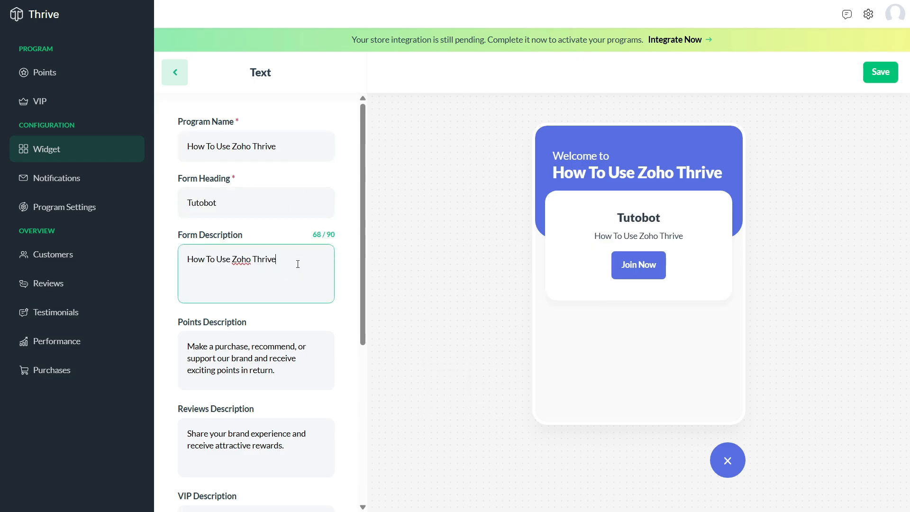
pyautogui.scroll(-2, 323, 266)
pyautogui.click(247, 303)
pyautogui.scroll(-2, 244, 268)
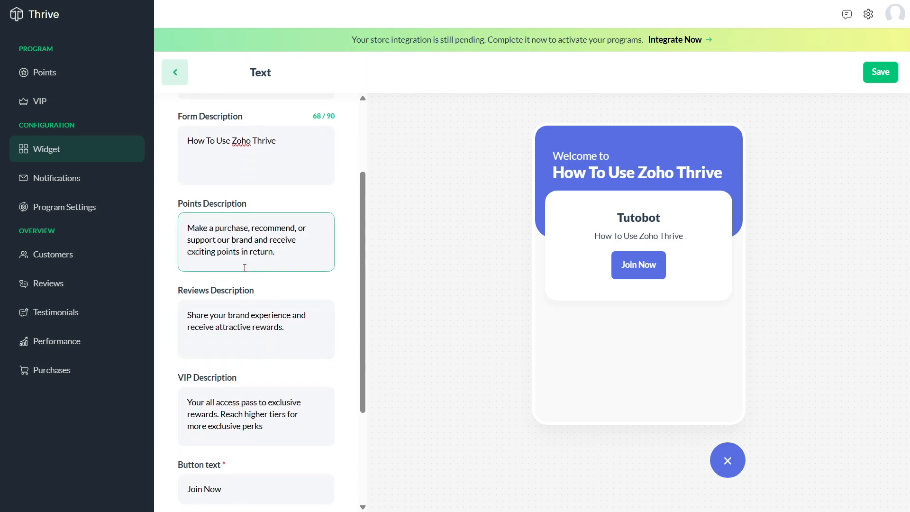
pyautogui.scroll(-3, 241, 237)
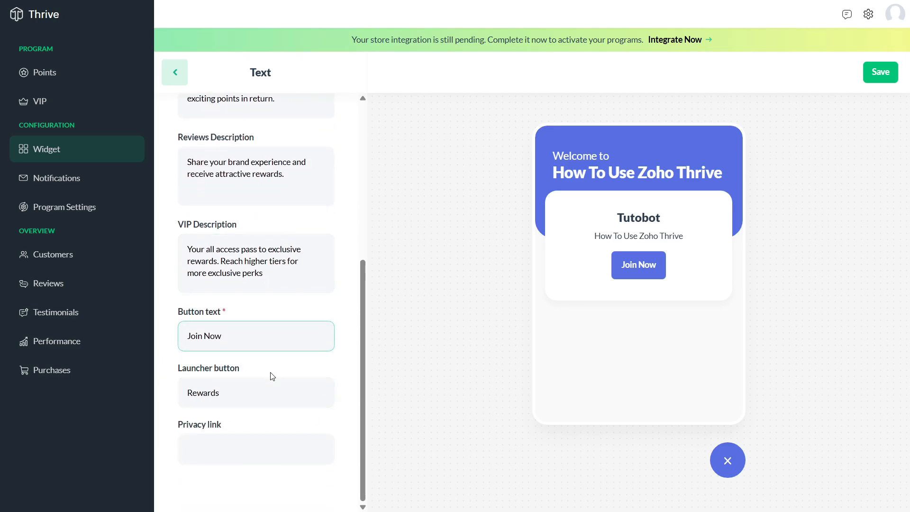
pyautogui.scroll(5, 268, 366)
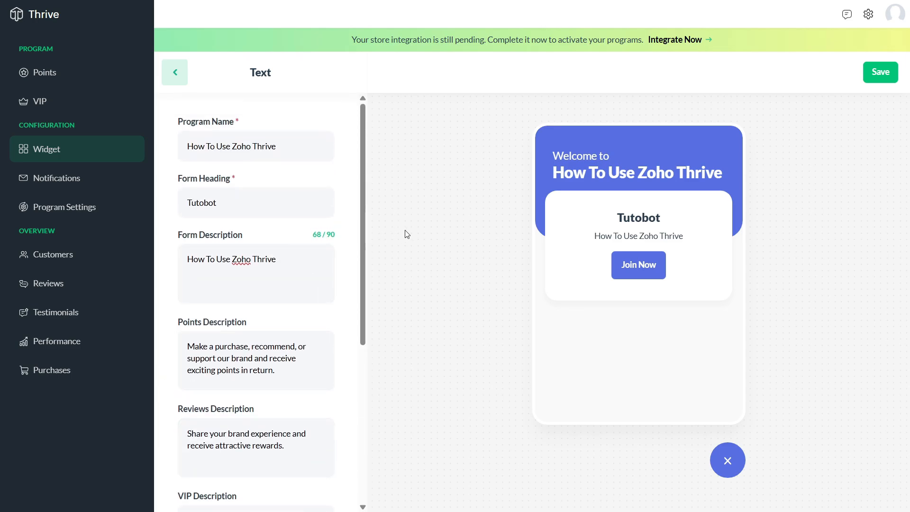
pyautogui.click(887, 73)
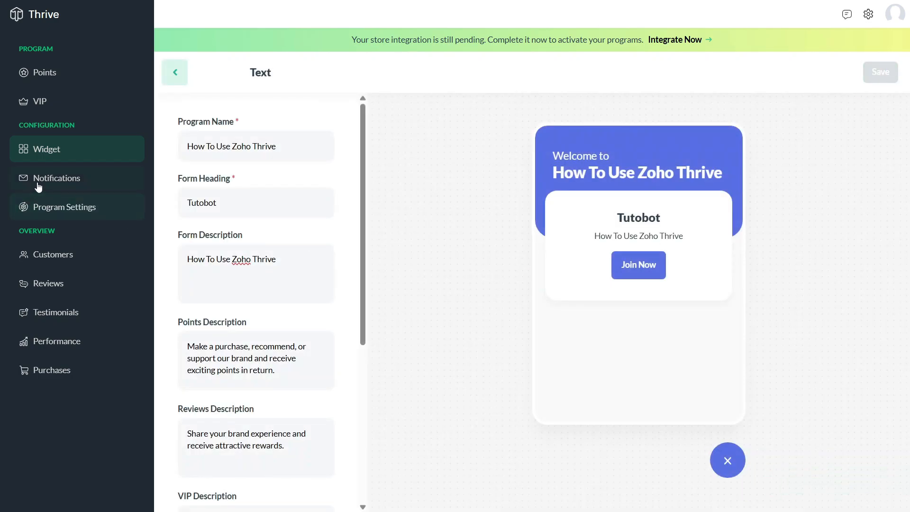
# Replace the Customer Welcome email body with 'How To Use Zoho Thrive'
pyautogui.click(63, 180)
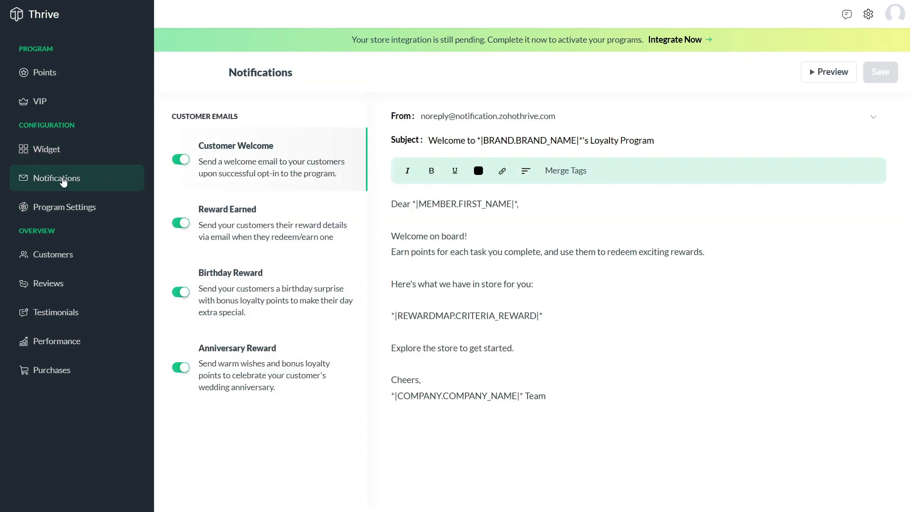
pyautogui.click(433, 223)
pyautogui.moveTo(393, 208); pyautogui.dragTo(584, 380)
pyautogui.write('How To Use Zoho Thrive')
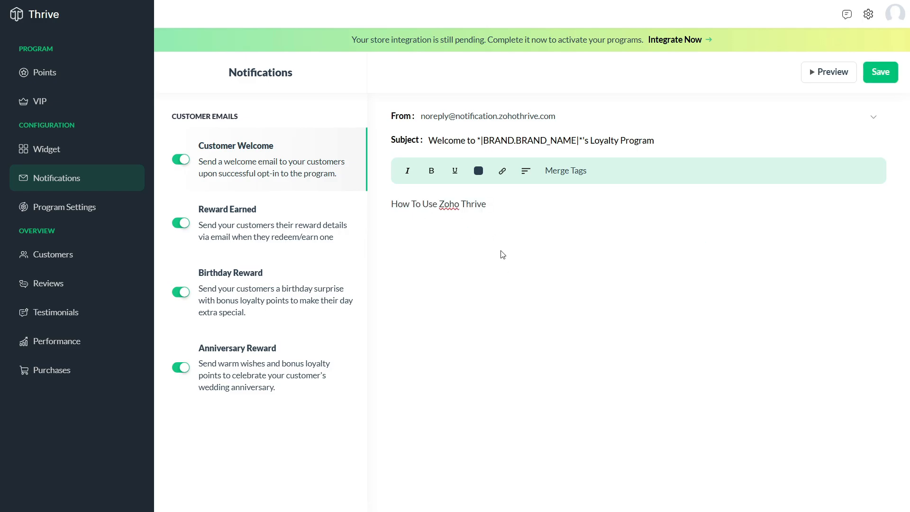
# Make the new email line bold, underlined and magenta
pyautogui.moveTo(487, 203); pyautogui.dragTo(390, 204)
pyautogui.click(432, 171)
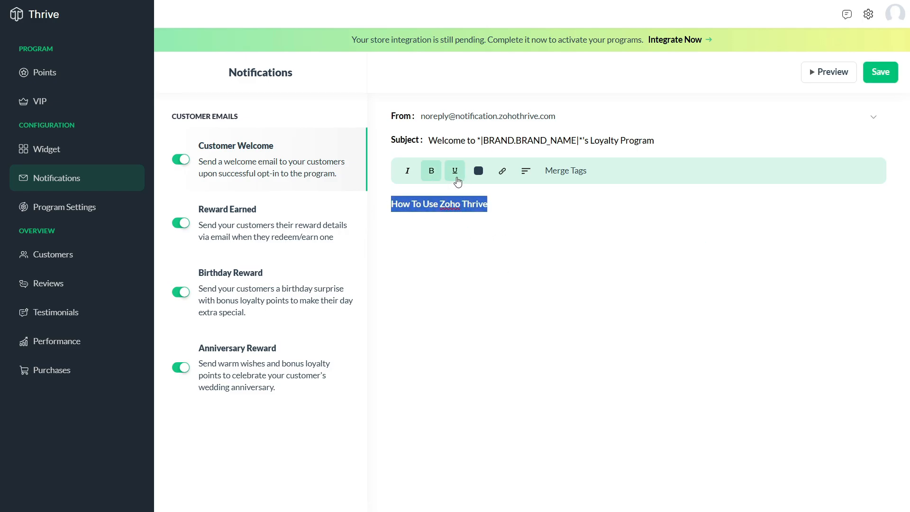
pyautogui.click(455, 171)
pyautogui.click(478, 171)
pyautogui.click(649, 187)
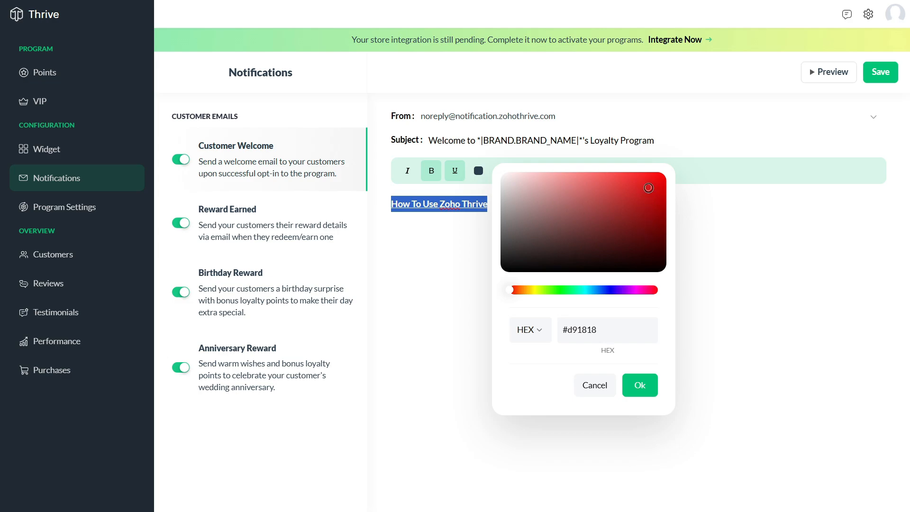
pyautogui.click(621, 182)
pyautogui.click(640, 290)
pyautogui.click(639, 385)
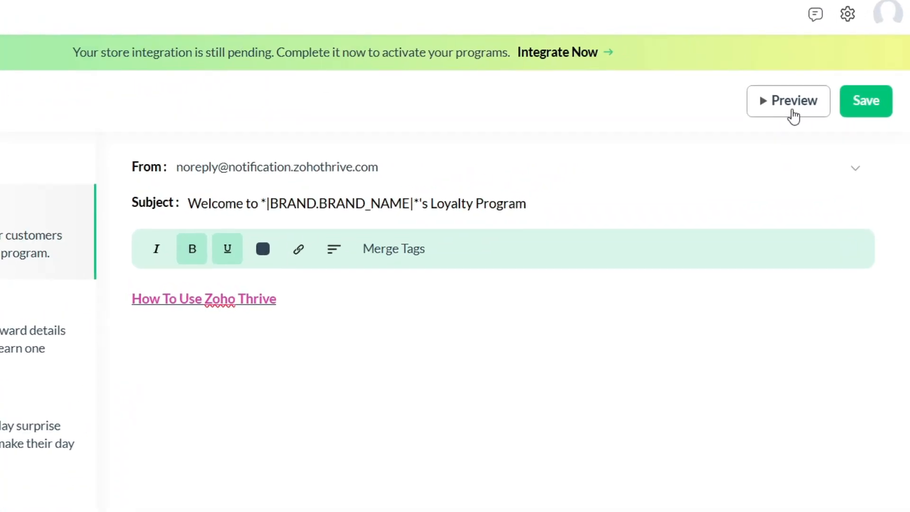
# Preview the welcome email and send a test copy to the user's email address
pyautogui.click(830, 79)
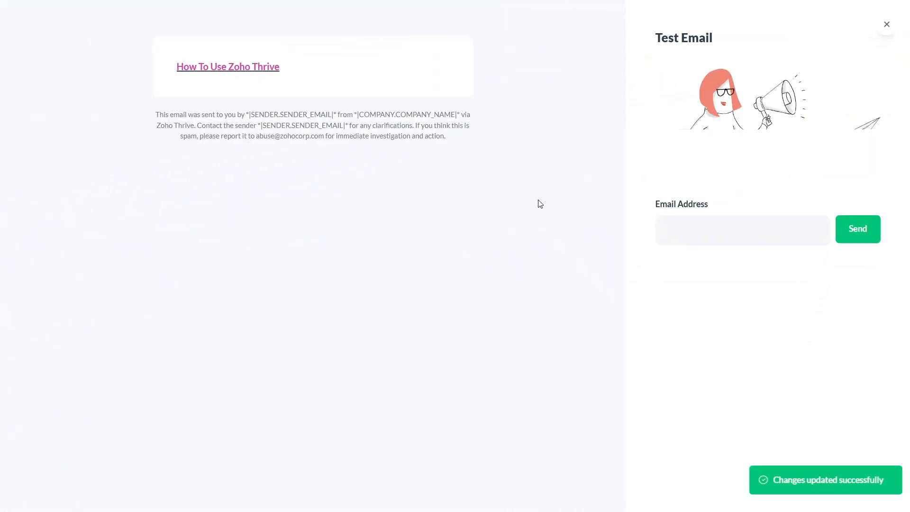
pyautogui.click(690, 232)
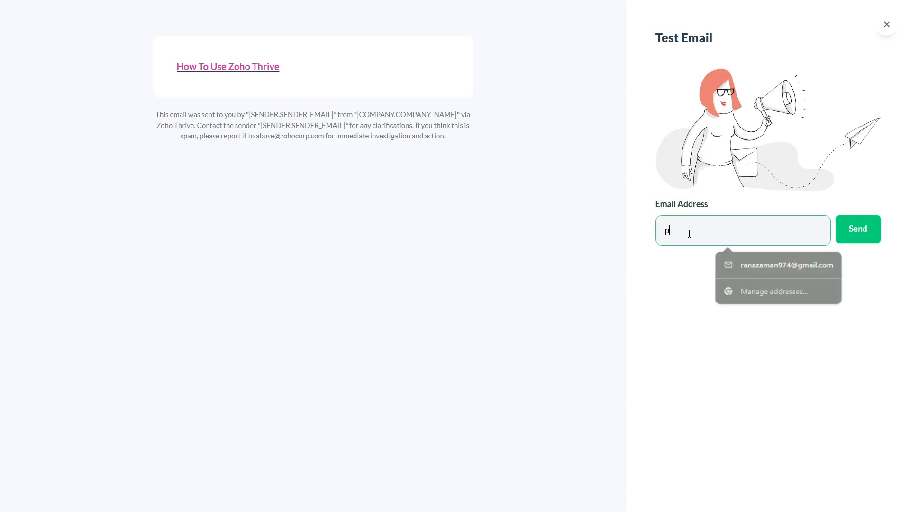
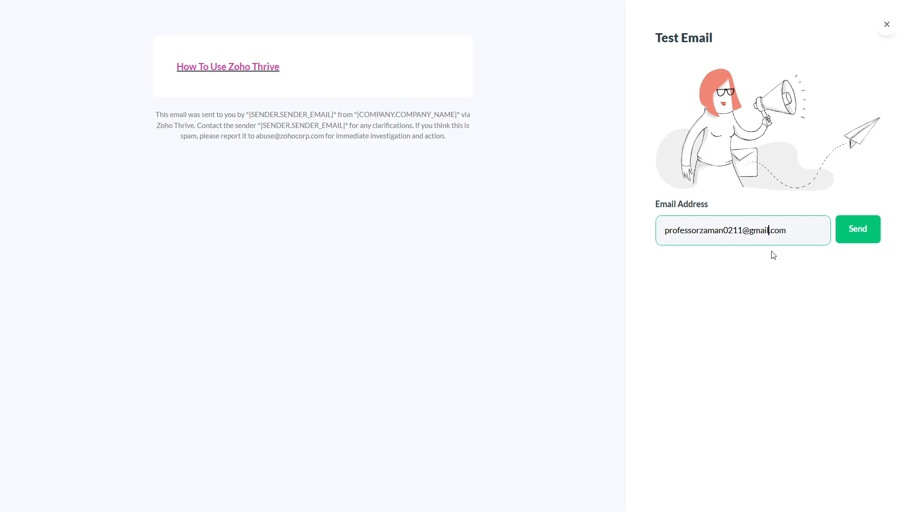
pyautogui.click(862, 226)
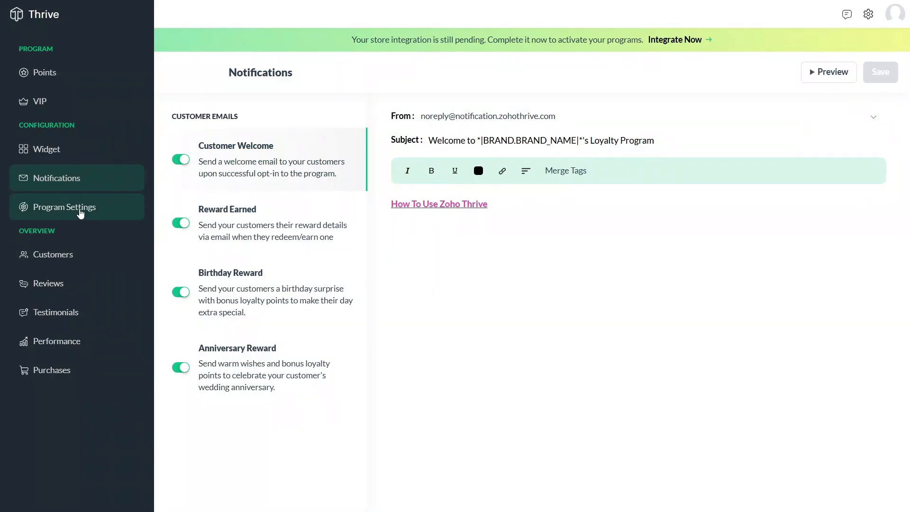
# Review the Program Settings cards, then bring up the empty Customers list
pyautogui.click(81, 212)
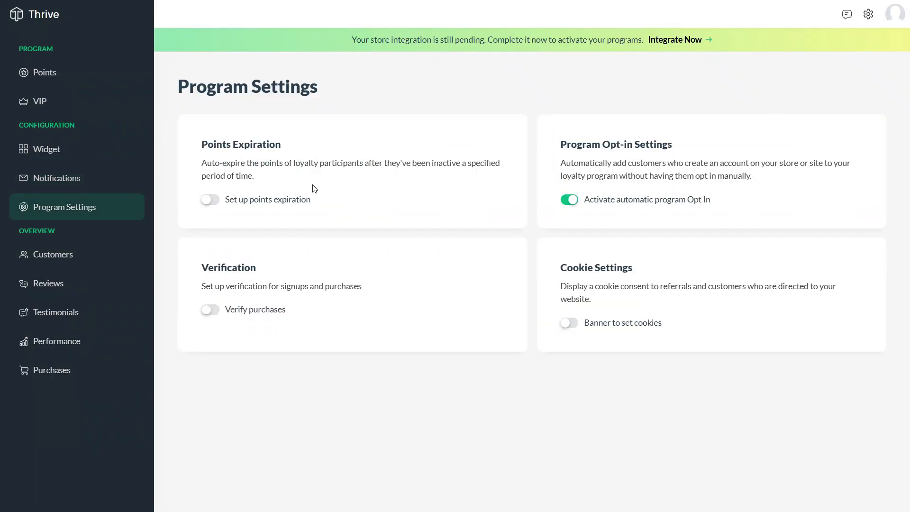
pyautogui.moveTo(202, 144); pyautogui.dragTo(294, 147)
pyautogui.click(321, 151)
pyautogui.click(60, 259)
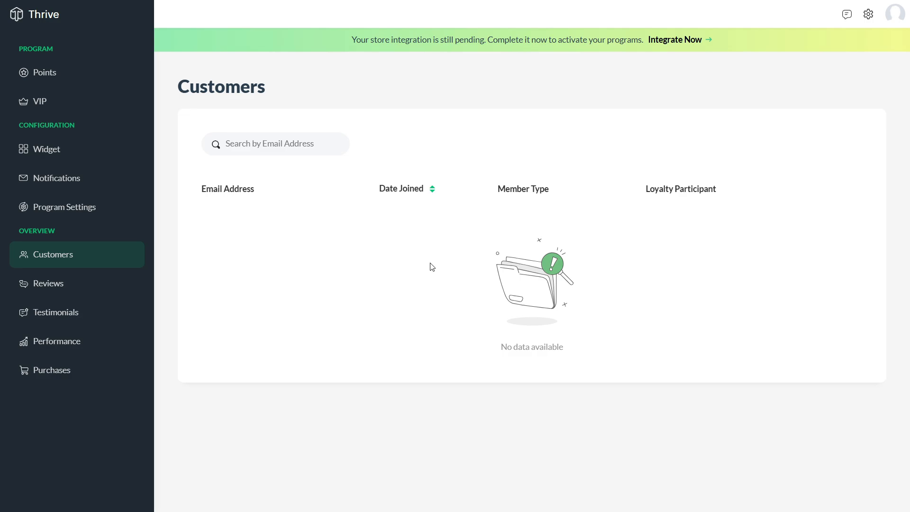
# Check the empty Reviews and Approvals lists, then the Testimonials Approvals tab
pyautogui.click(291, 152)
pyautogui.click(445, 240)
pyautogui.click(80, 287)
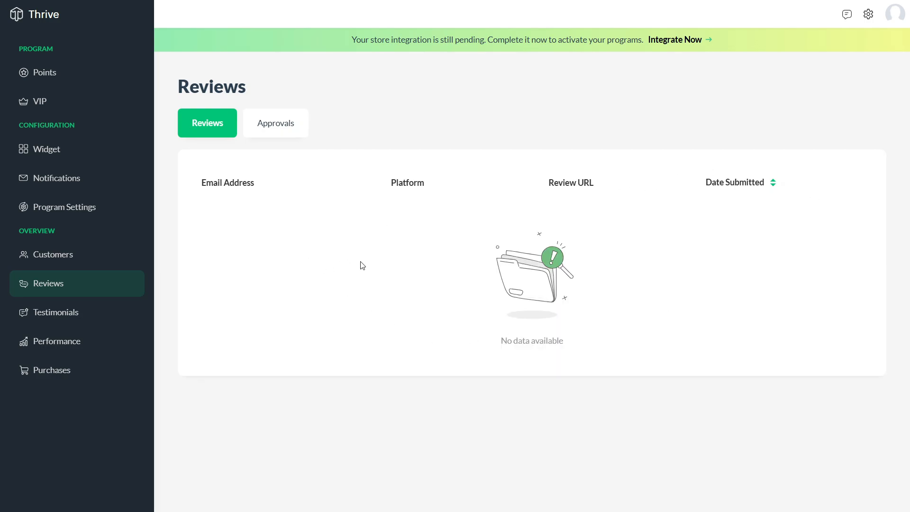
pyautogui.click(278, 126)
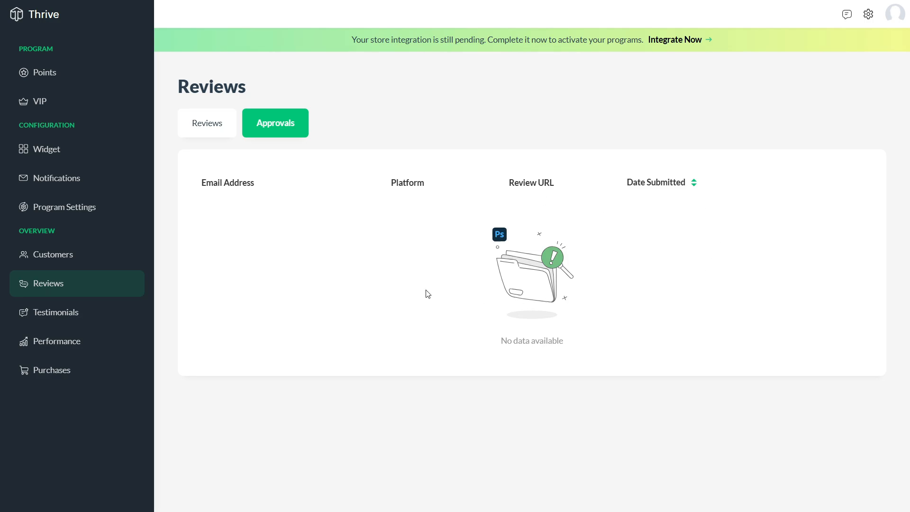
pyautogui.click(214, 134)
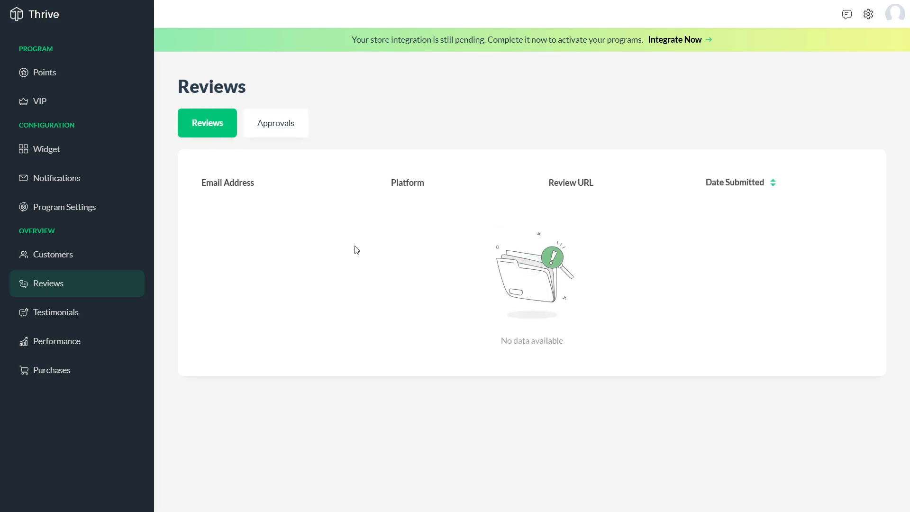
pyautogui.click(57, 314)
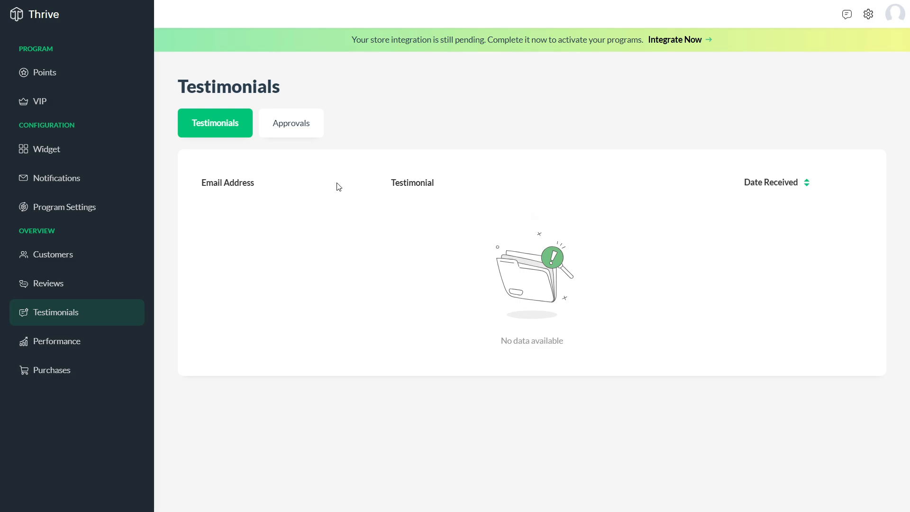
pyautogui.click(316, 134)
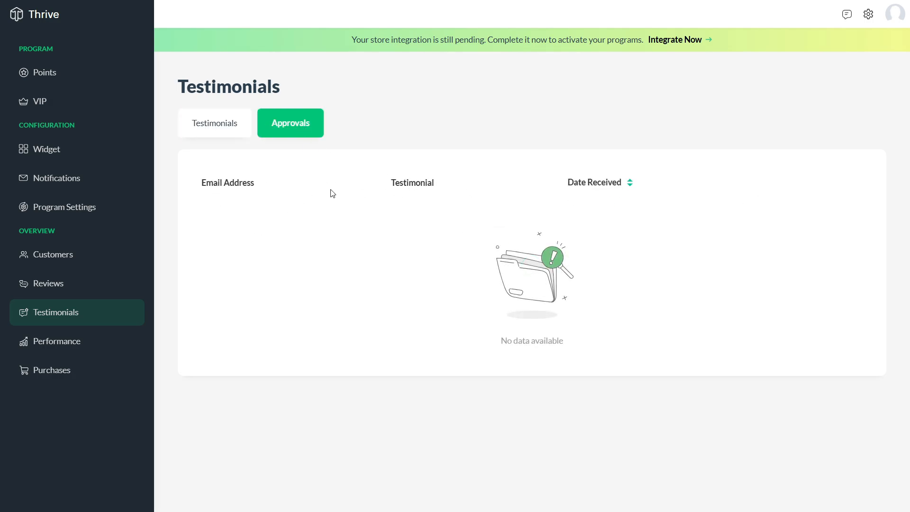
# Scroll through the charts on the loyalty program Performance dashboard
pyautogui.click(67, 341)
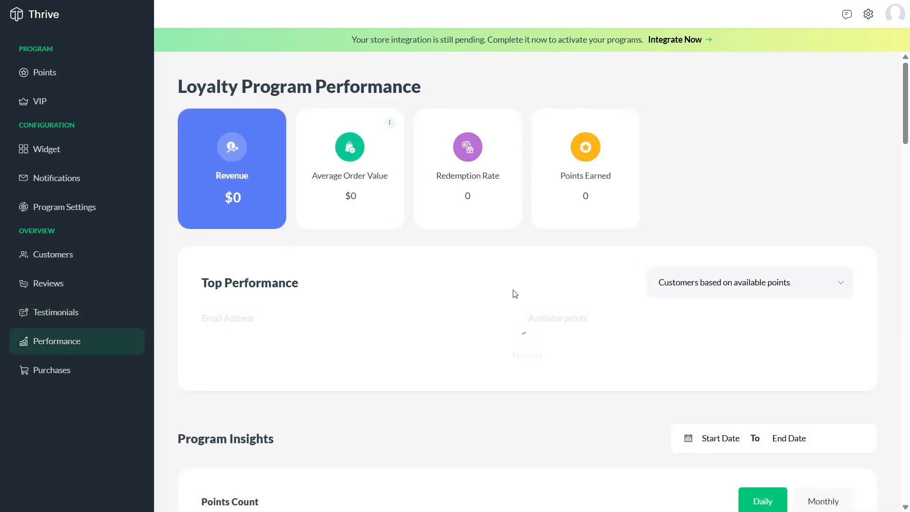
pyautogui.scroll(-9, 583, 242)
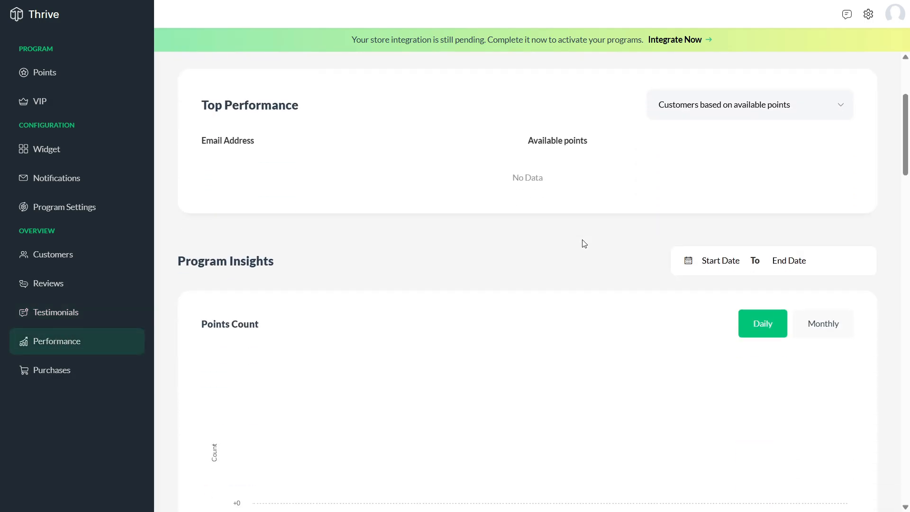
pyautogui.scroll(-14, 584, 243)
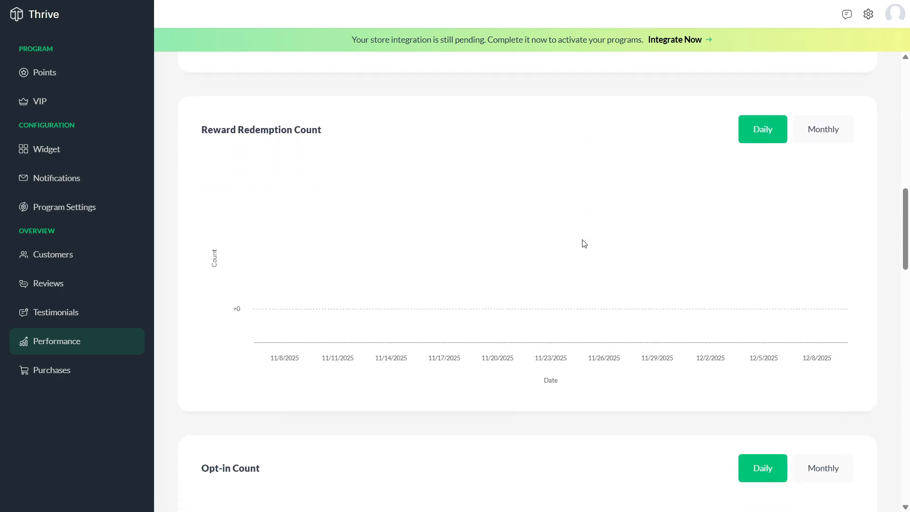
pyautogui.scroll(-17, 585, 243)
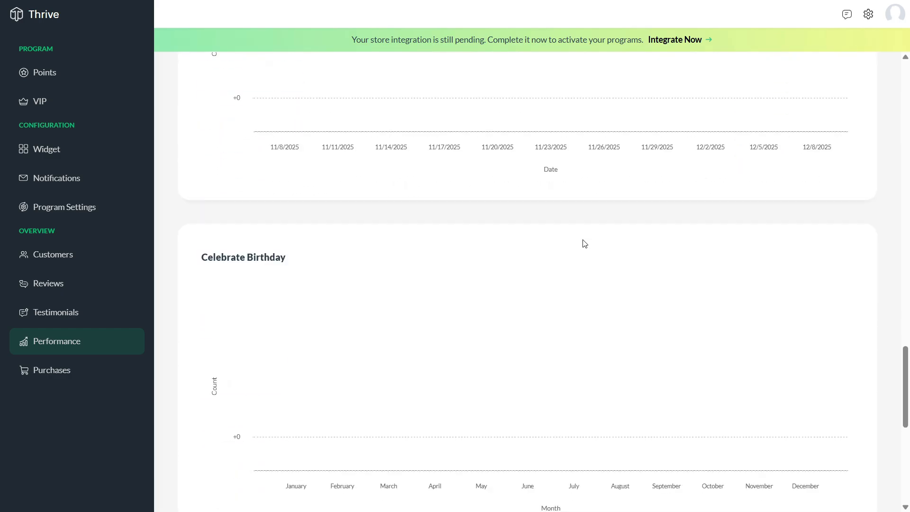
pyautogui.moveTo(899, 449); pyautogui.dragTo(902, 92)
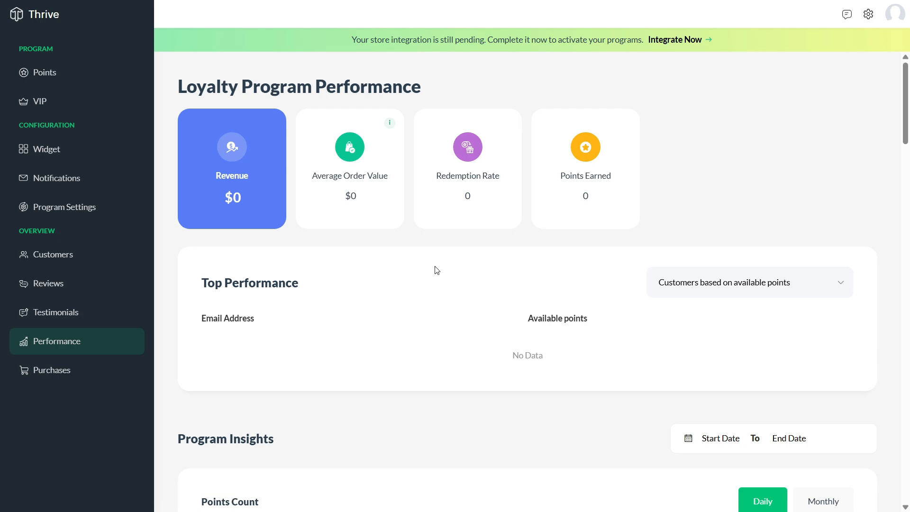
# Browse the Purchases lists, including successful and failed purchases, then return to the Points Program page
pyautogui.click(77, 369)
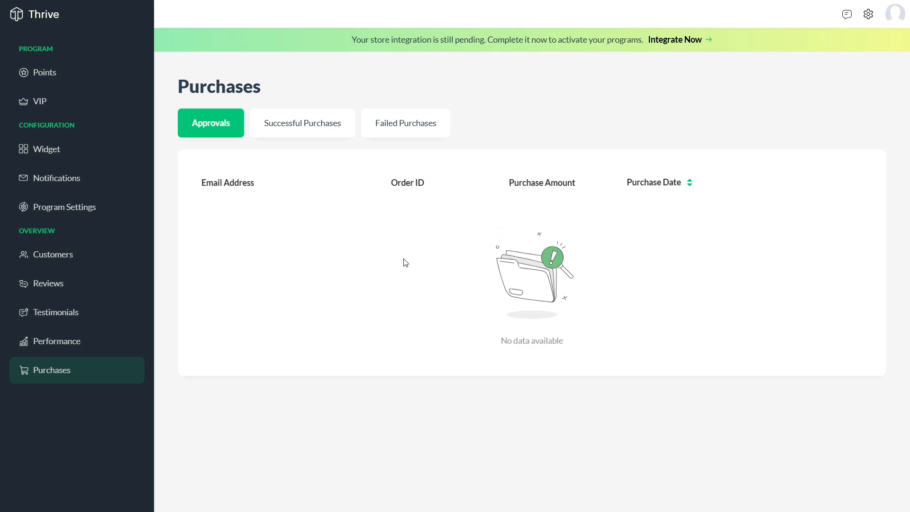
pyautogui.click(316, 137)
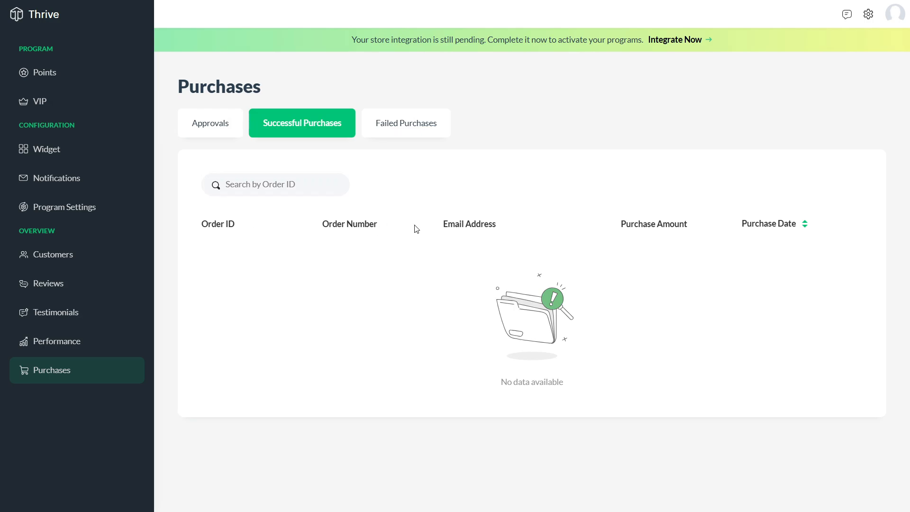
pyautogui.click(407, 133)
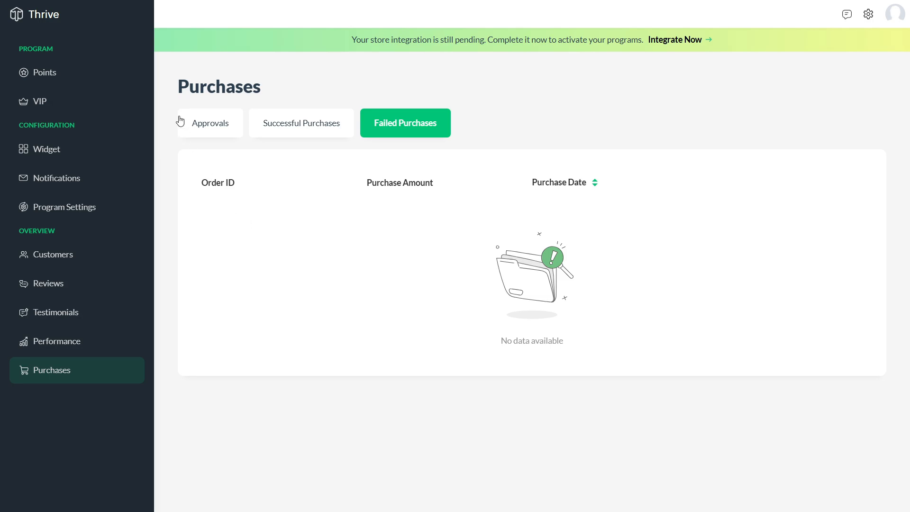
pyautogui.moveTo(178, 89); pyautogui.dragTo(351, 100)
pyautogui.click(436, 438)
pyautogui.click(48, 23)
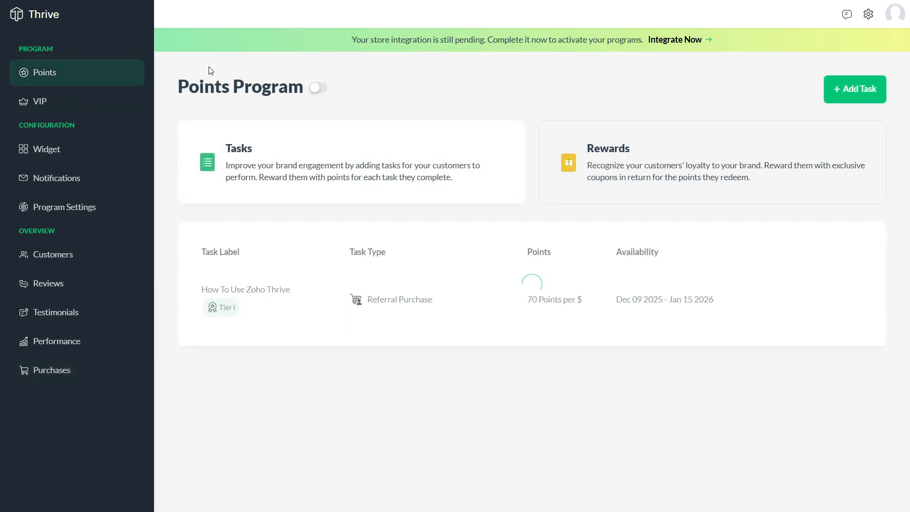